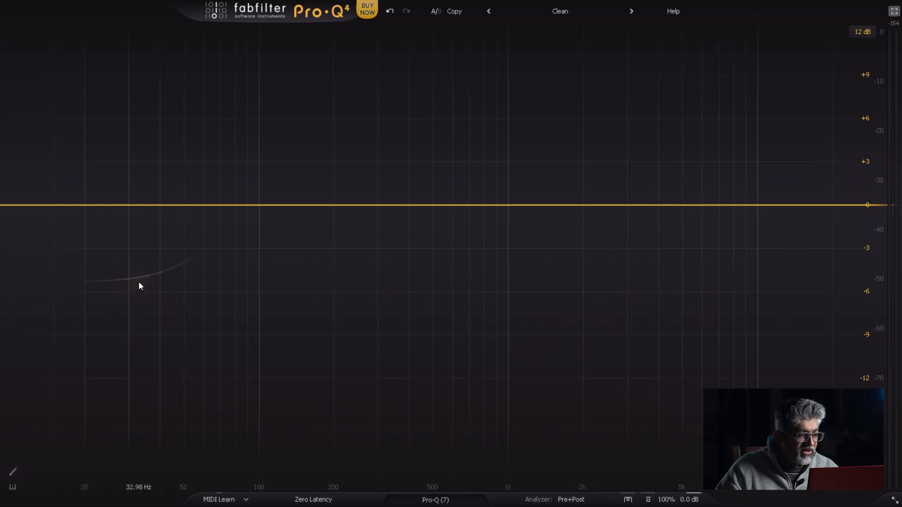
# - Add a low shelf band at about 69 Hz with a gain of about -6.4 dB
pyautogui.click(143, 298)
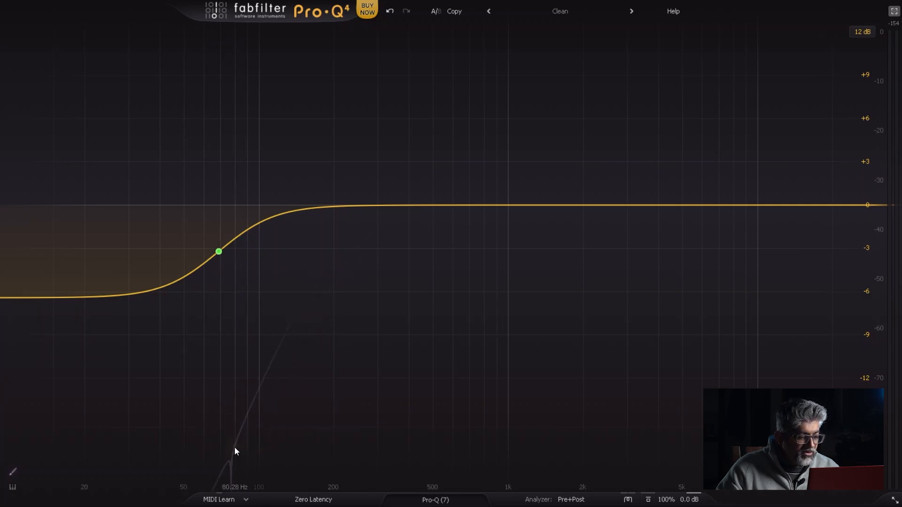
# - Turn MIDI Learn on and off again and view the phase processing mode options
pyautogui.click(219, 500)
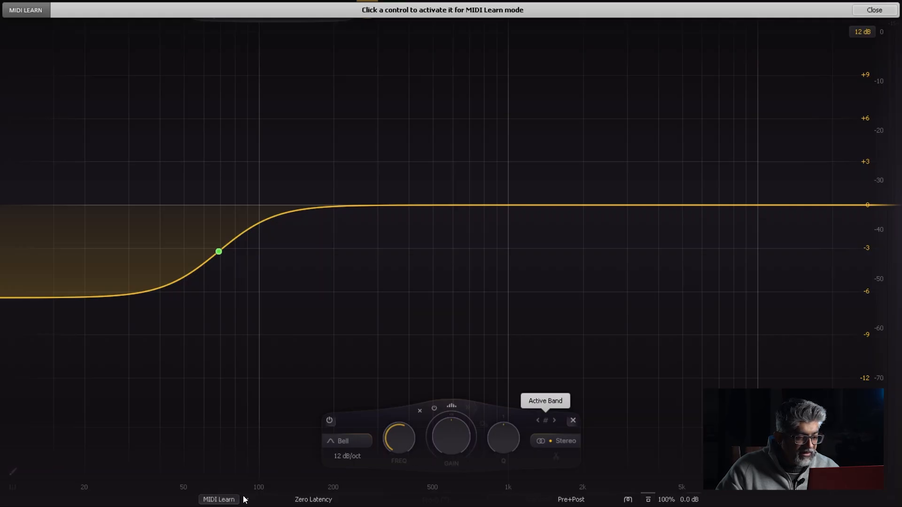
pyautogui.click(233, 500)
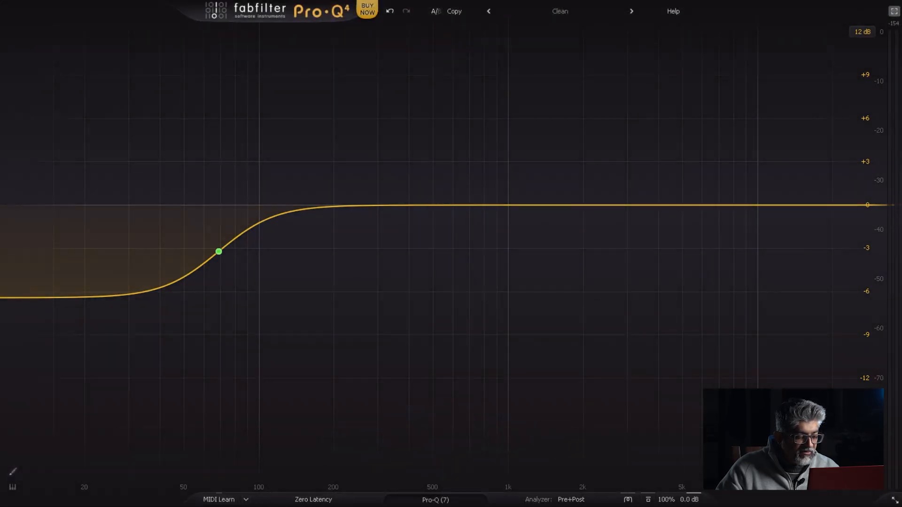
pyautogui.moveTo(342, 505)
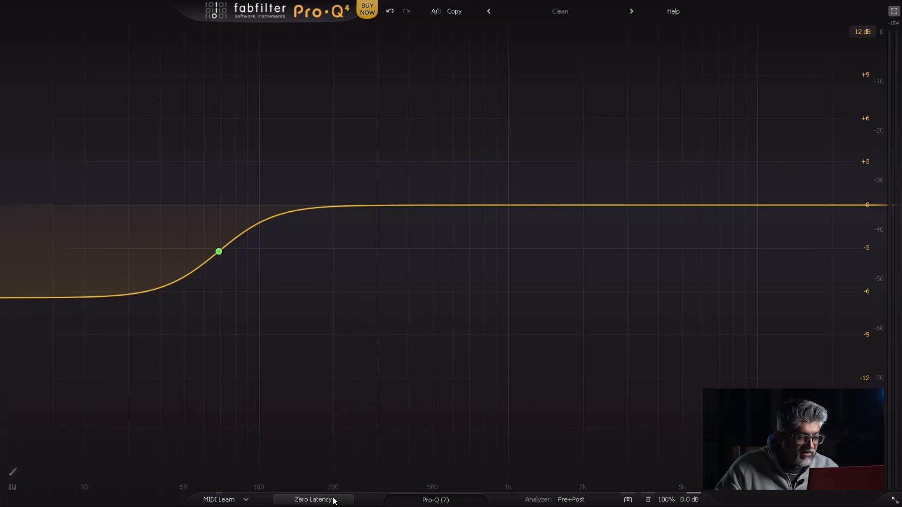
pyautogui.click(334, 499)
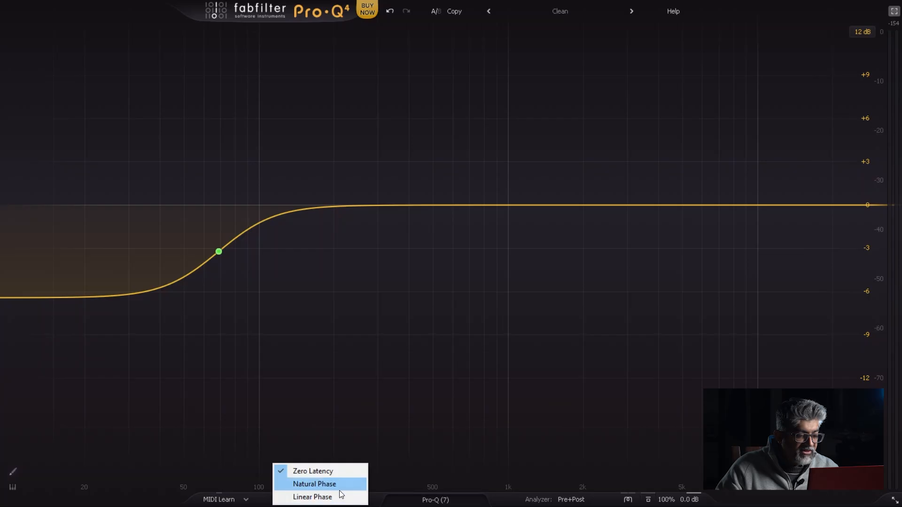
pyautogui.click(513, 501)
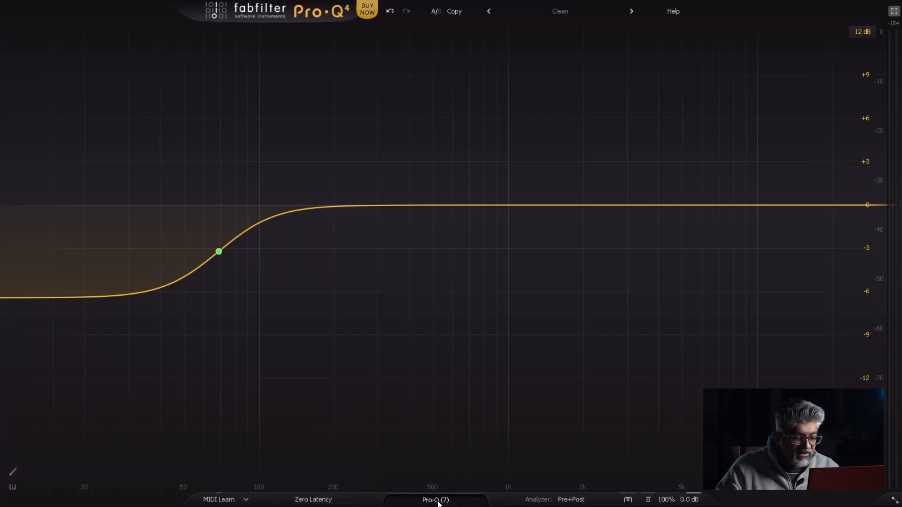
pyautogui.click(564, 502)
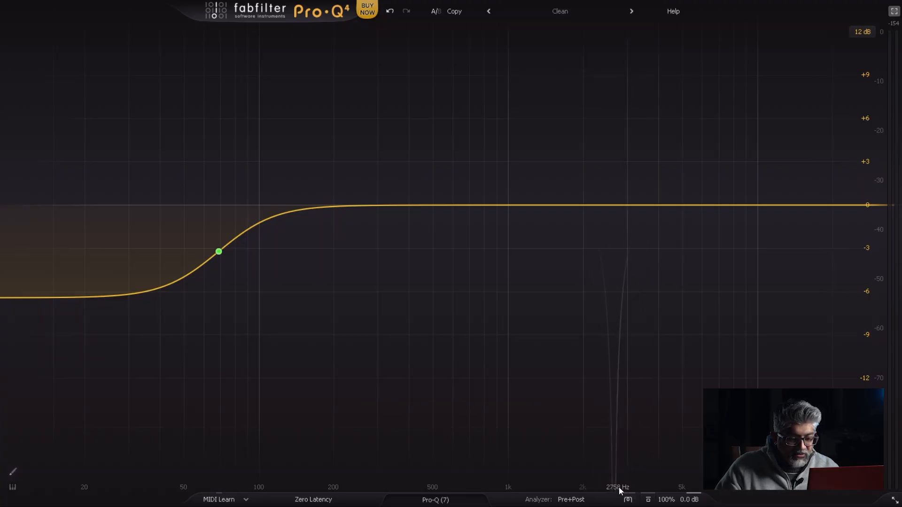
# - Try the Subtle character mode and set the character to Warm
pyautogui.click(628, 499)
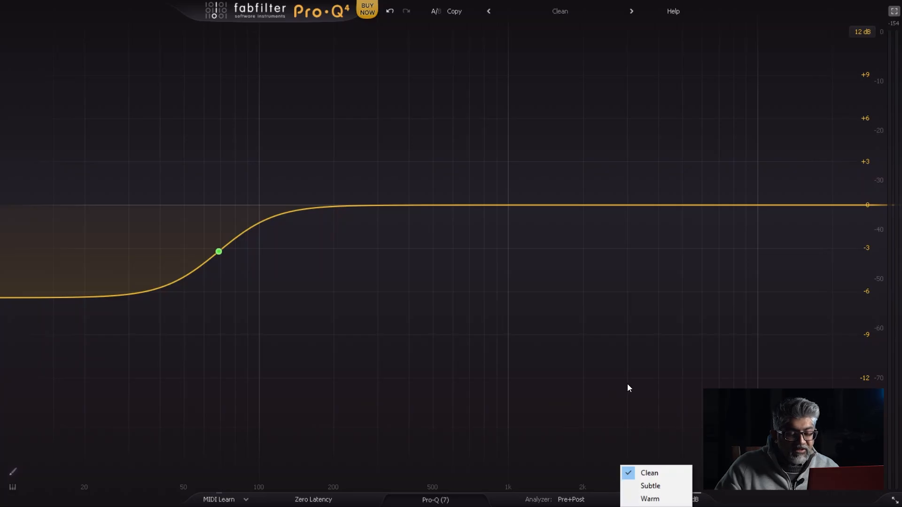
pyautogui.click(658, 489)
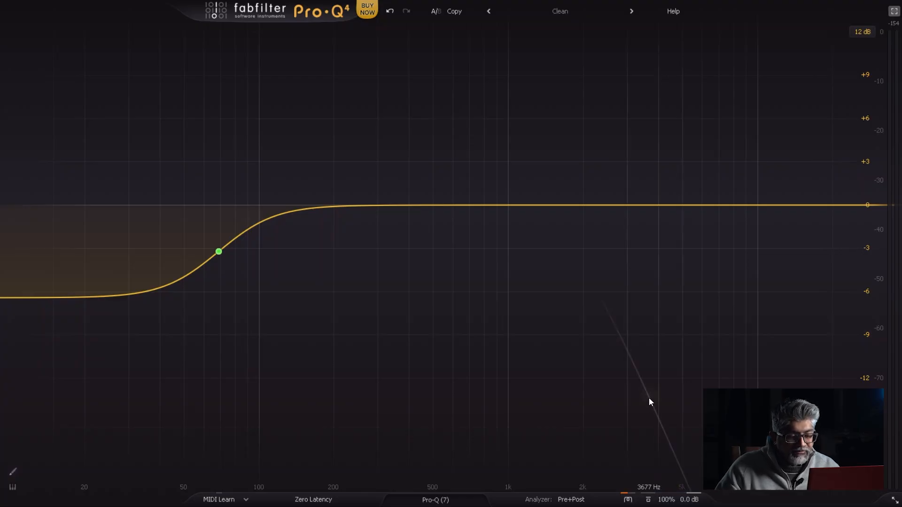
pyautogui.click(627, 499)
pyautogui.click(644, 494)
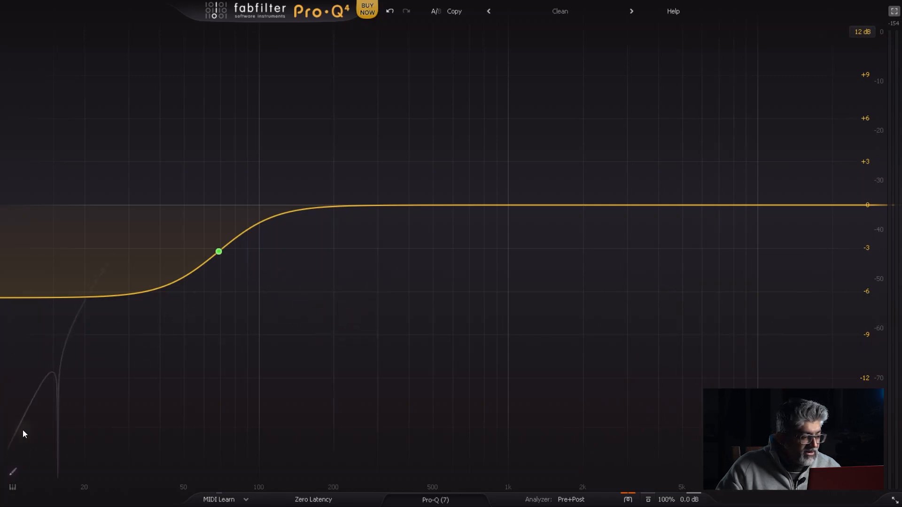
# - Draw a trial curve with EQ Sketch, with a boost above 100 Hz, a dip above 1 kHz and raised highs, and trace it back
pyautogui.click(16, 471)
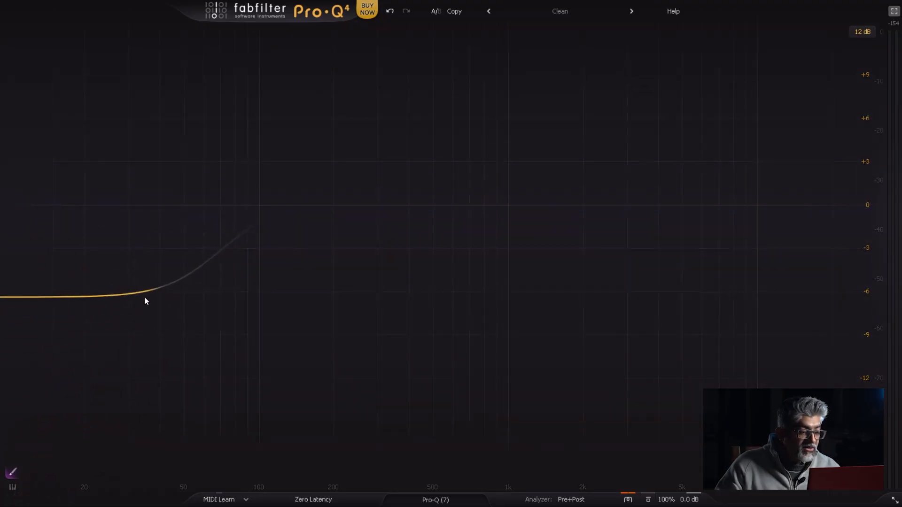
pyautogui.click(145, 297)
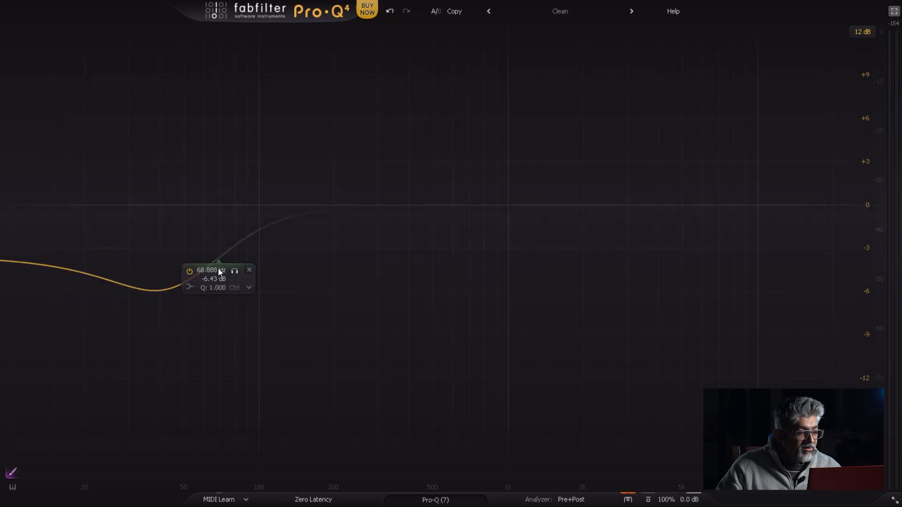
pyautogui.moveTo(111, 287)
pyautogui.mouseDown()
pyautogui.moveTo(84, 287)
pyautogui.moveTo(196, 169)
pyautogui.moveTo(254, 136)
pyautogui.moveTo(315, 150)
pyautogui.moveTo(364, 205)
pyautogui.moveTo(440, 257)
pyautogui.moveTo(546, 275)
pyautogui.moveTo(624, 233)
pyautogui.moveTo(782, 116)
pyautogui.moveTo(819, 102)
pyautogui.mouseUp()
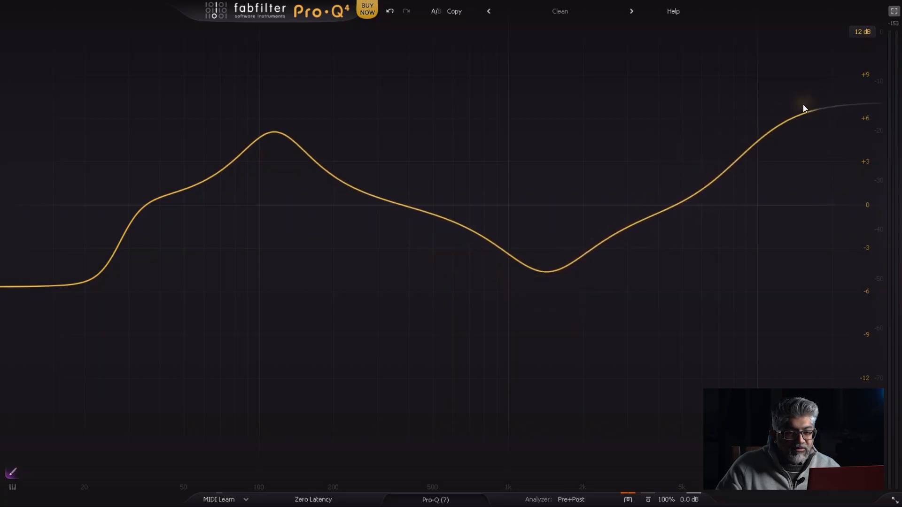
pyautogui.moveTo(684, 206); pyautogui.dragTo(614, 243)
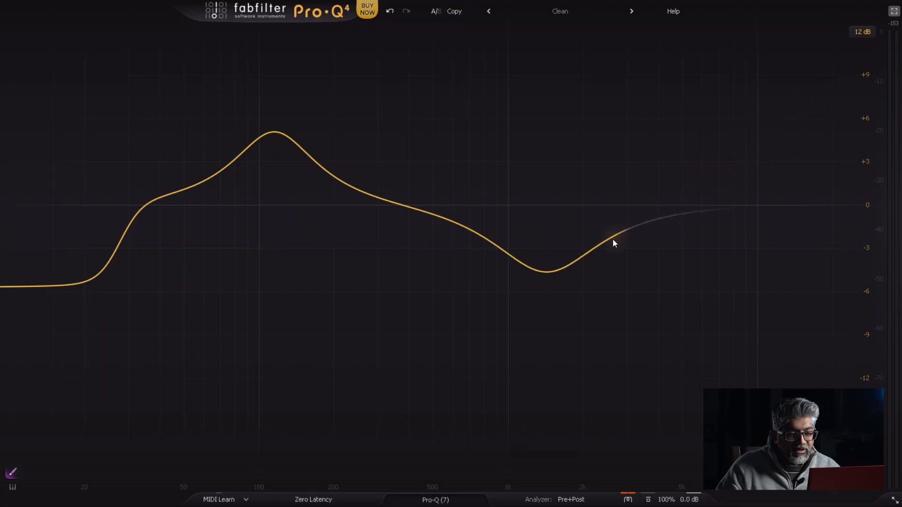
pyautogui.moveTo(540, 272)
pyautogui.mouseDown()
pyautogui.moveTo(429, 204)
pyautogui.moveTo(356, 182)
pyautogui.mouseUp()
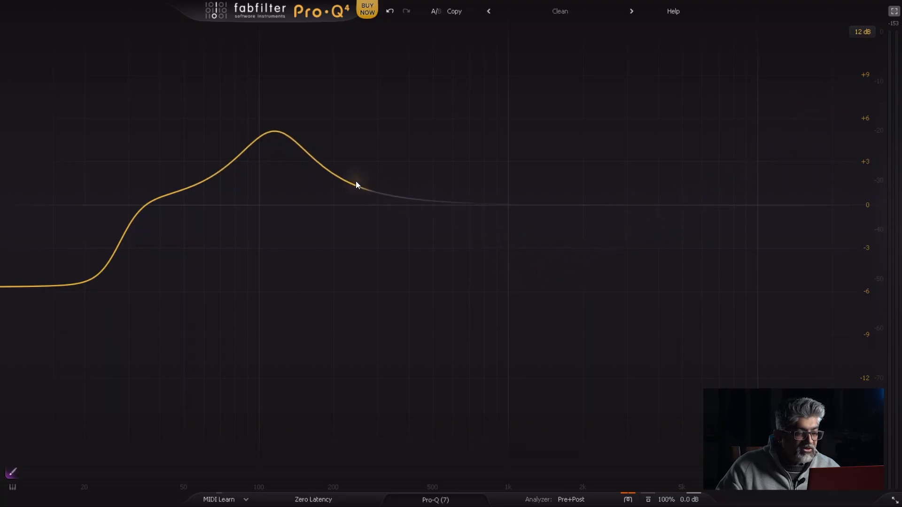
pyautogui.moveTo(281, 137)
pyautogui.mouseDown()
pyautogui.moveTo(229, 153)
pyautogui.moveTo(170, 196)
pyautogui.mouseUp()
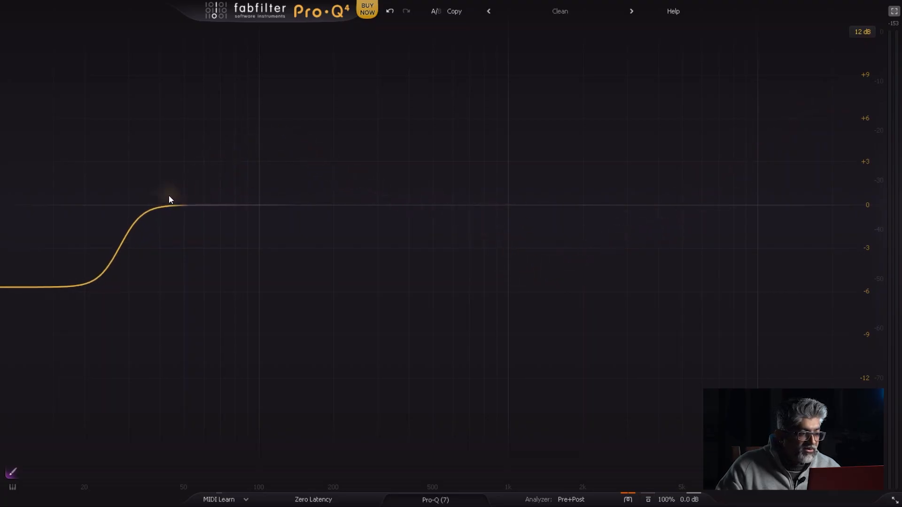
pyautogui.moveTo(123, 238)
pyautogui.mouseDown()
pyautogui.moveTo(59, 294)
pyautogui.moveTo(4, 236)
pyautogui.mouseUp()
pyautogui.moveTo(80, 268); pyautogui.dragTo(123, 188)
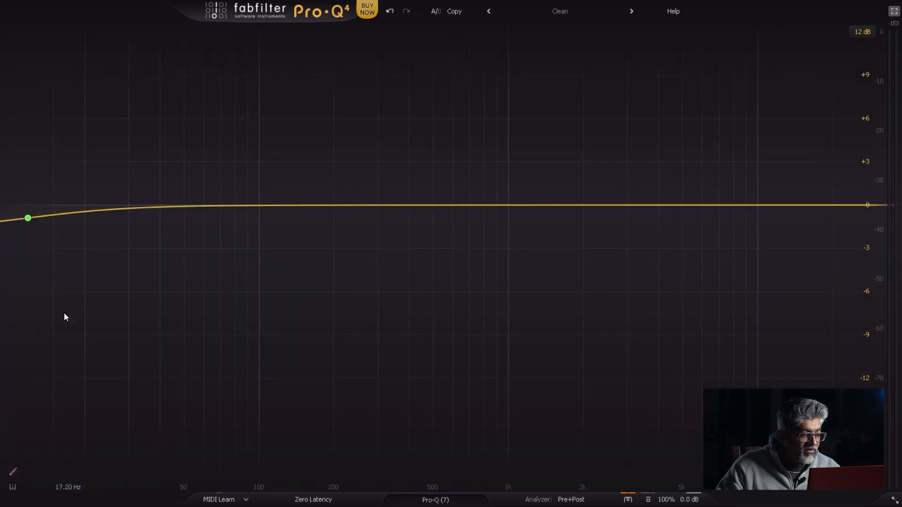
# - Sketch a new EQ curve with a low-end cut, a bass boost, a narrow 4.4 dB dip at about 463 Hz and a 6 dB high shelf
pyautogui.click(13, 472)
pyautogui.moveTo(216, 209)
pyautogui.mouseDown()
pyautogui.moveTo(111, 225)
pyautogui.moveTo(105, 275)
pyautogui.moveTo(140, 198)
pyautogui.moveTo(198, 144)
pyautogui.moveTo(283, 154)
pyautogui.moveTo(449, 275)
pyautogui.moveTo(540, 277)
pyautogui.moveTo(425, 239)
pyautogui.moveTo(505, 190)
pyautogui.moveTo(681, 151)
pyautogui.moveTo(747, 122)
pyautogui.moveTo(789, 123)
pyautogui.mouseUp()
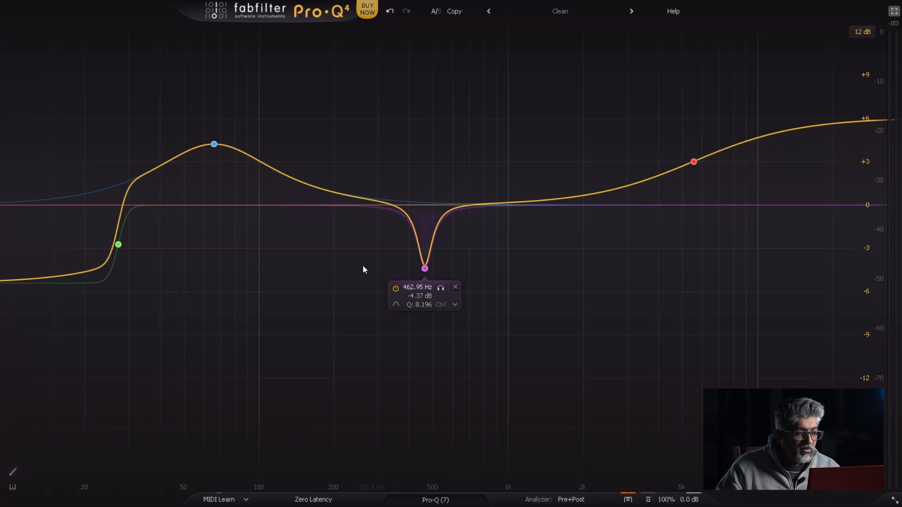
# - Raise the high shelf to about +12 dB and the bass bell to about +7 dB, and reduce the narrow mid dip to about -1.6 dB
pyautogui.moveTo(704, 159)
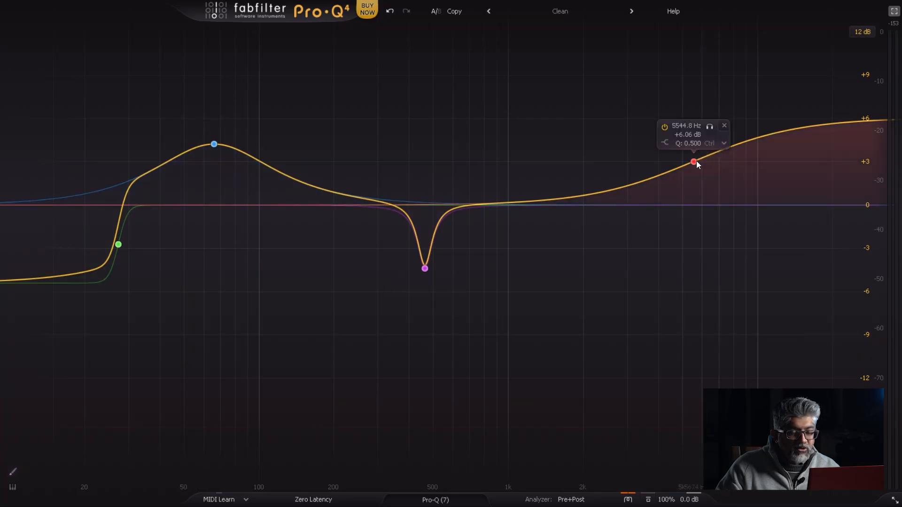
pyautogui.moveTo(696, 162); pyautogui.dragTo(722, 82)
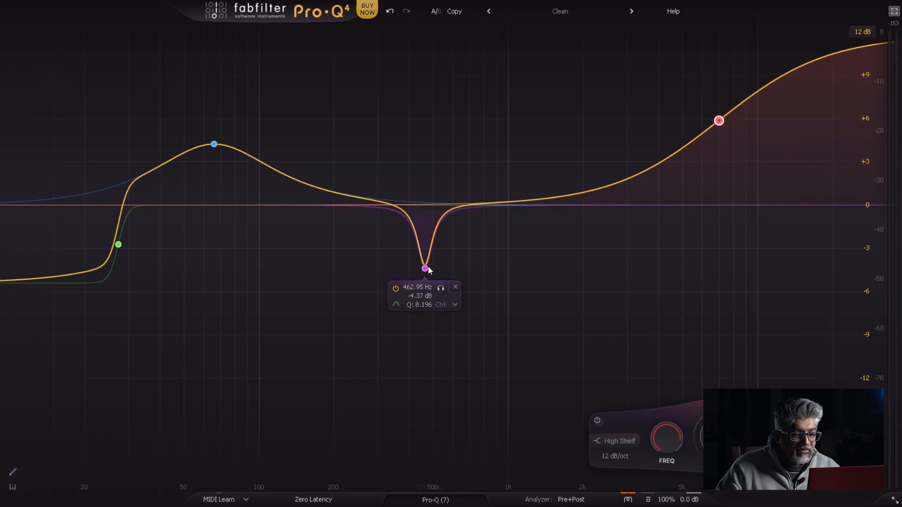
pyautogui.moveTo(426, 268); pyautogui.dragTo(444, 245)
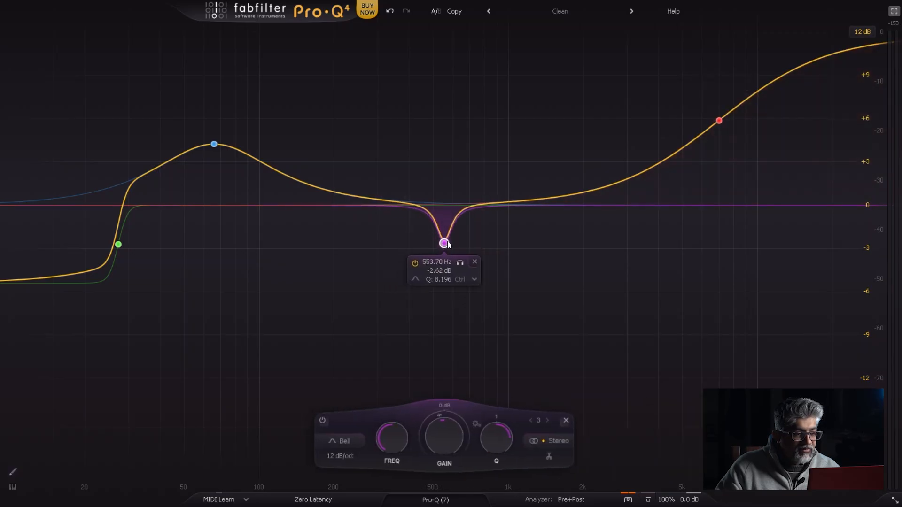
pyautogui.moveTo(215, 145); pyautogui.dragTo(235, 100)
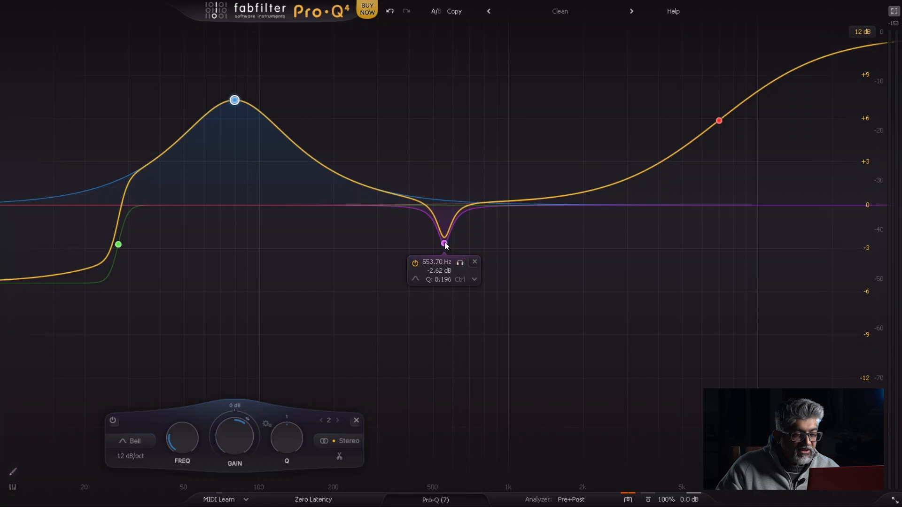
pyautogui.moveTo(445, 243)
pyautogui.mouseDown()
pyautogui.moveTo(445, 211)
pyautogui.moveTo(448, 228)
pyautogui.mouseUp()
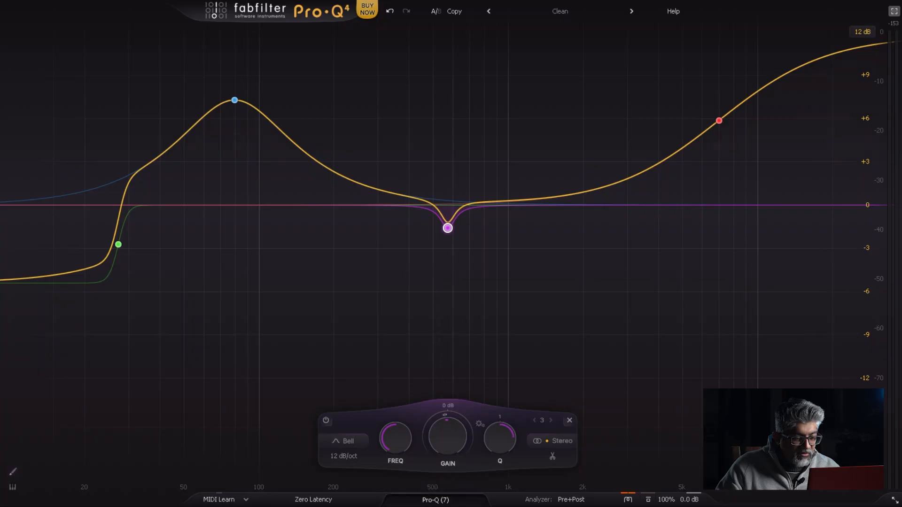
# - Open the instance list with larger curve displays and raise the 22388 Hz high-cut band of Pro-Q (3)
pyautogui.click(453, 501)
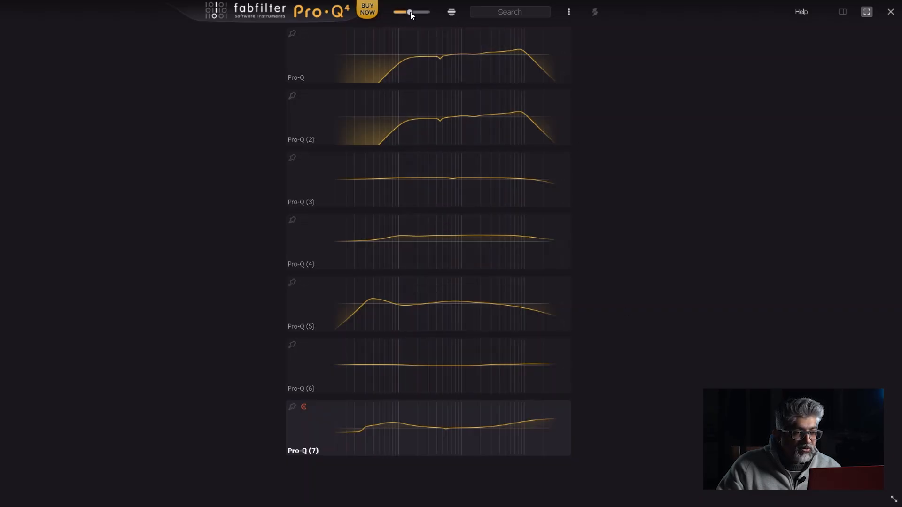
pyautogui.moveTo(410, 13); pyautogui.dragTo(414, 12)
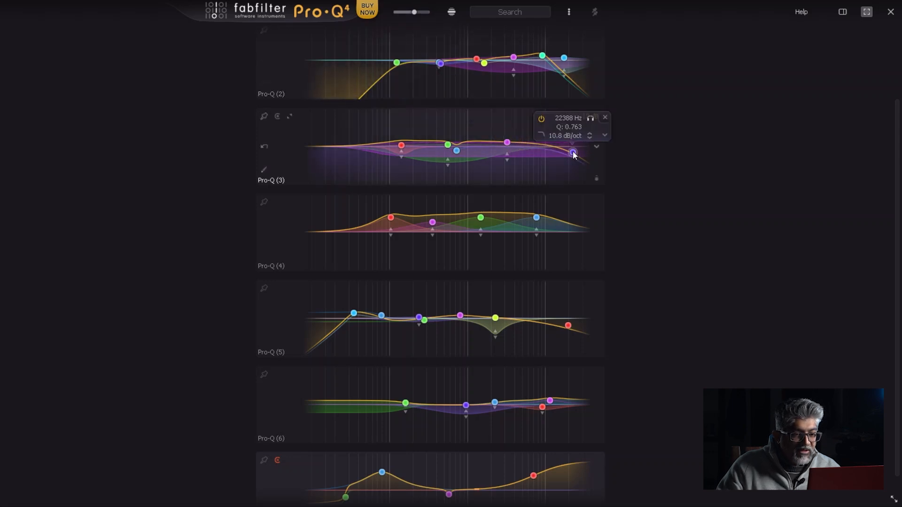
pyautogui.moveTo(573, 152); pyautogui.dragTo(571, 141)
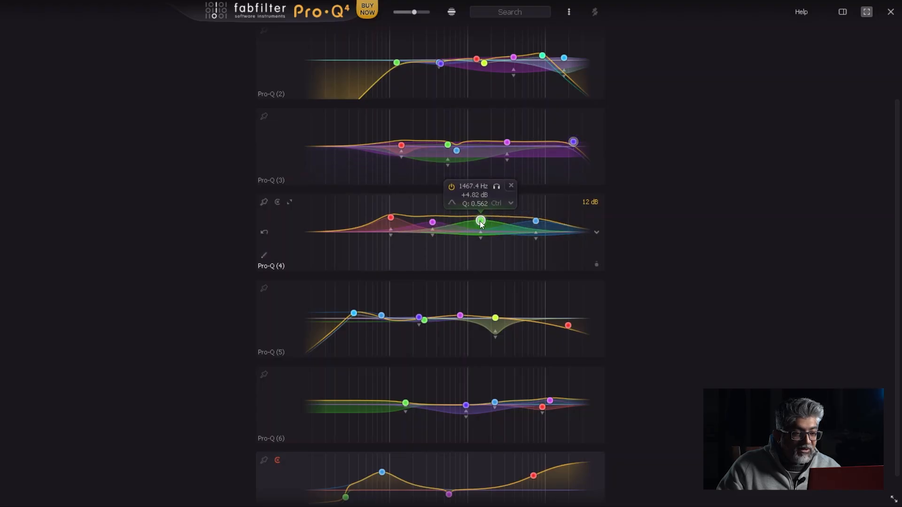
pyautogui.scroll(-1, 792, 125)
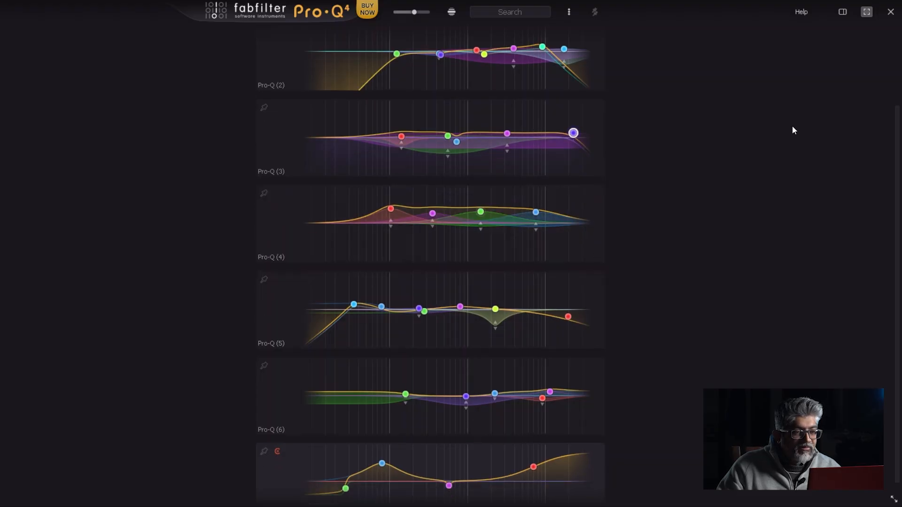
# - Turn on pointer magnification and the overview sidebar in the instance list, and browse the Pro-Q instances
pyautogui.click(453, 14)
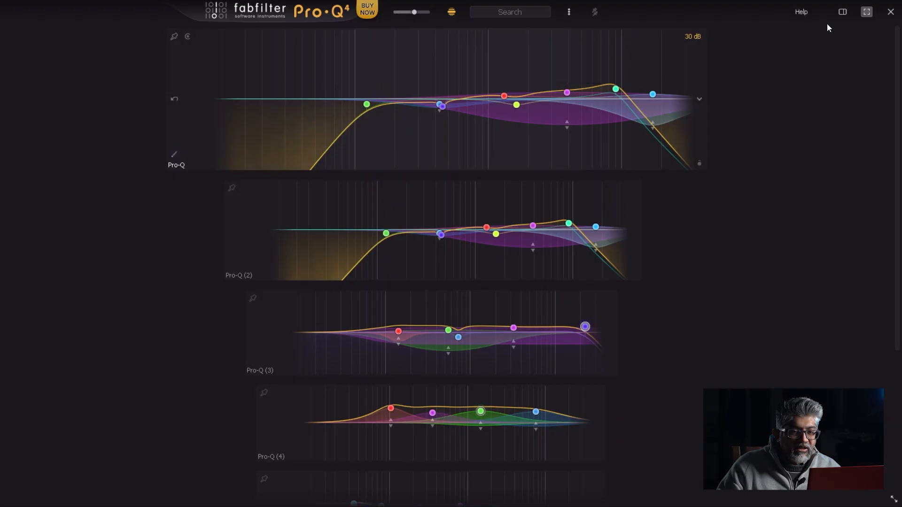
pyautogui.click(839, 12)
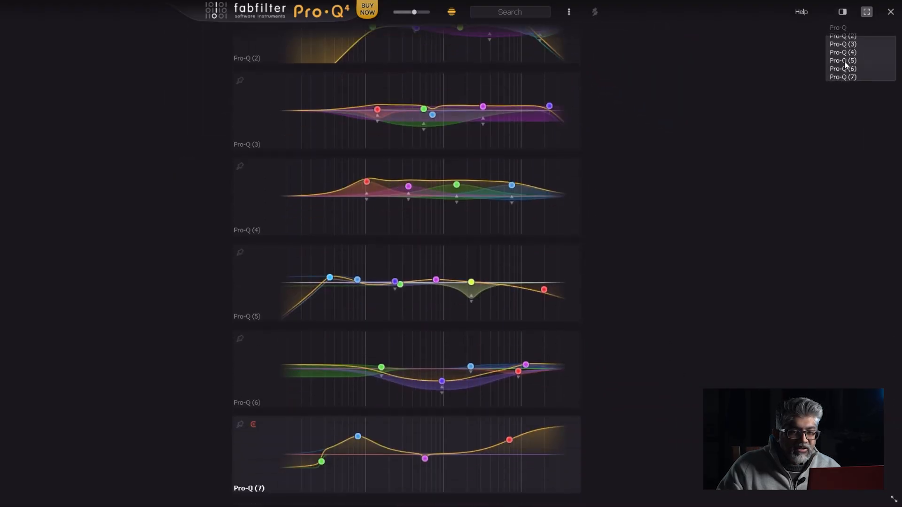
pyautogui.click(841, 27)
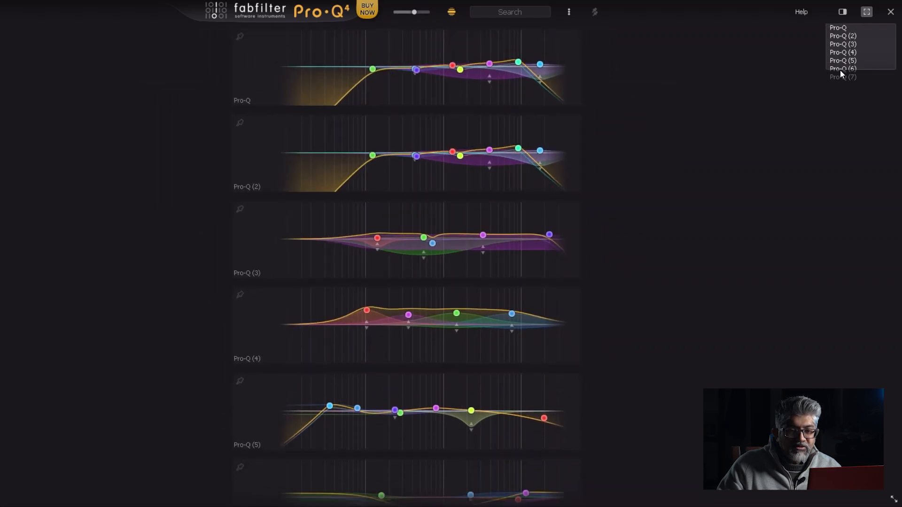
pyautogui.scroll(-2, 846, 75)
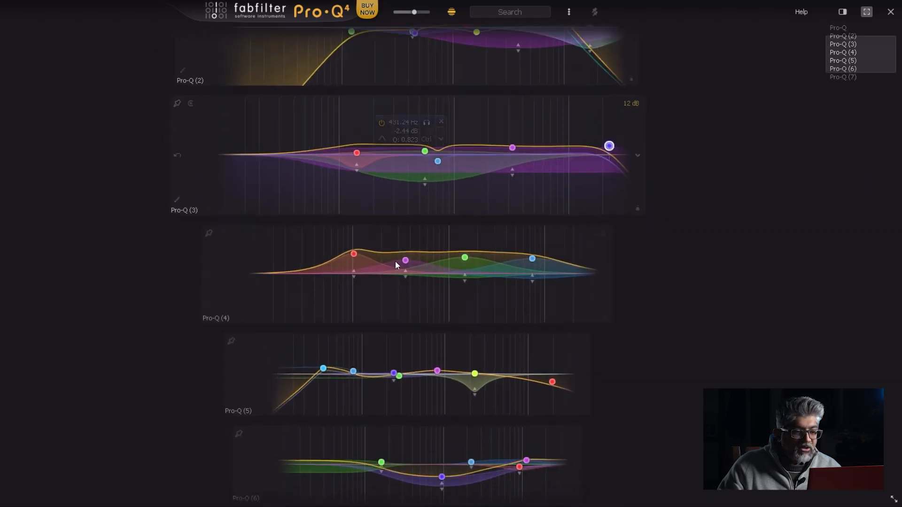
pyautogui.scroll(-2, 396, 263)
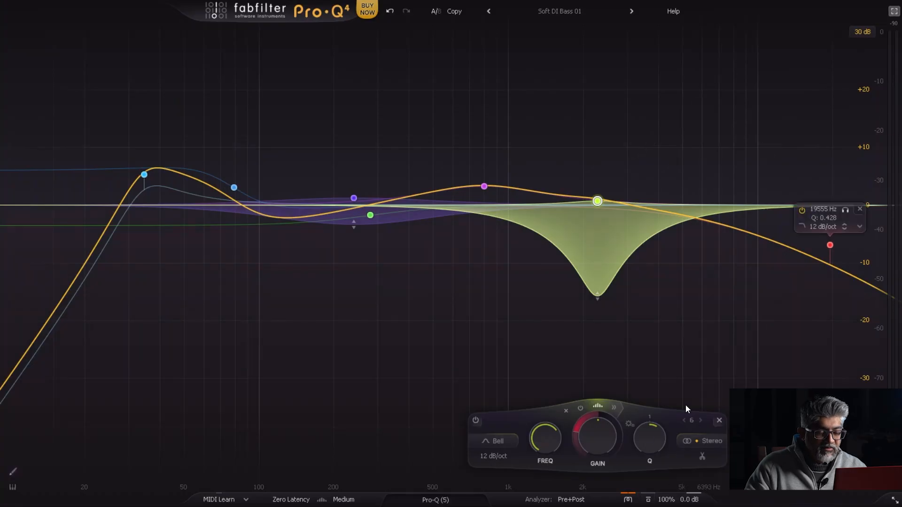
# - Select band 3 and the dynamic band 6 in Pro-Q (5), and inspect band 6's frequency and gain controls
pyautogui.click(484, 187)
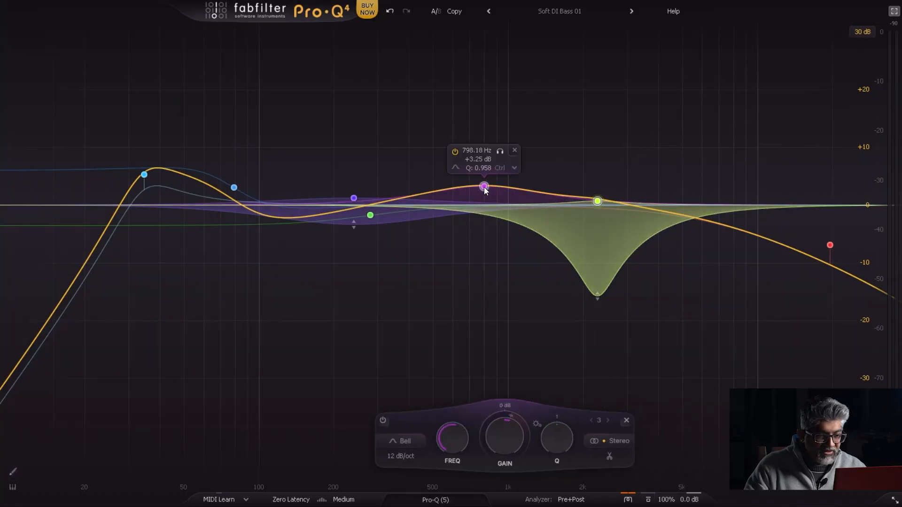
pyautogui.click(595, 202)
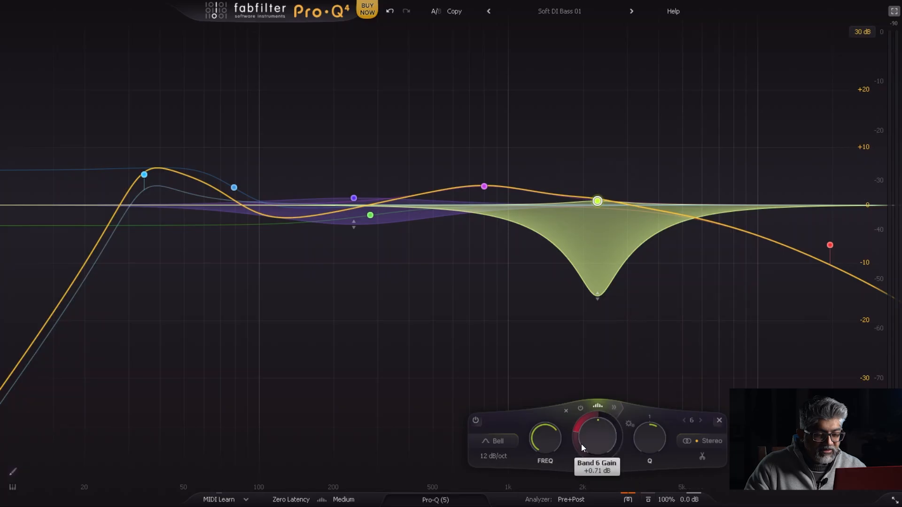
pyautogui.moveTo(538, 448)
pyautogui.moveTo(582, 445)
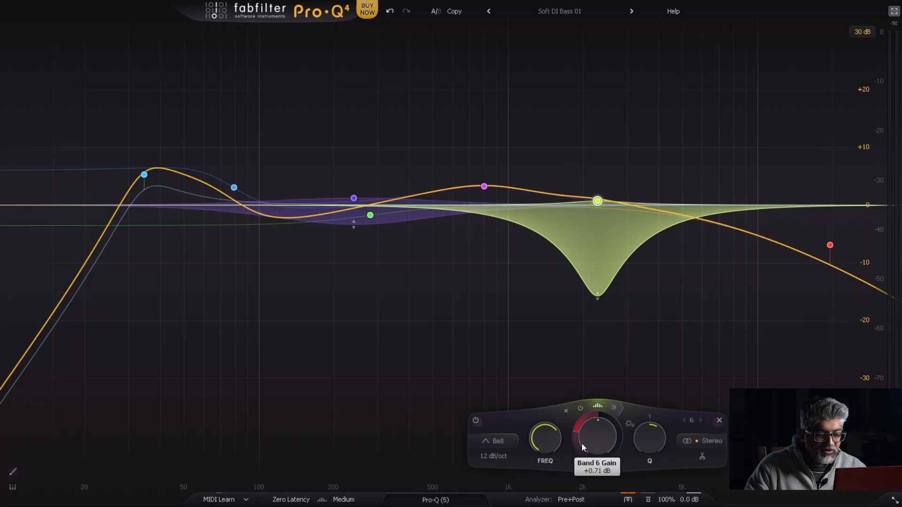
# - Inspect band 6's Q and available slopes, and set its slope to 12.1 dB/oct
pyautogui.moveTo(636, 448)
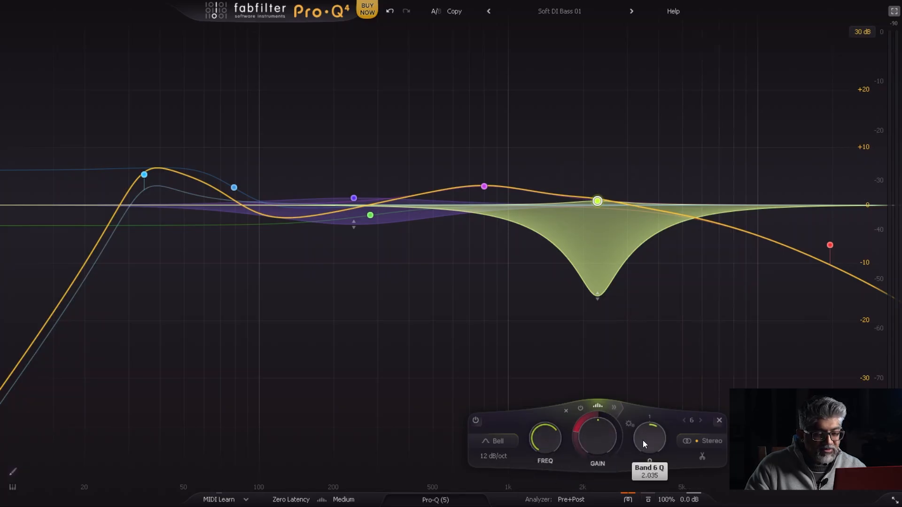
pyautogui.click(492, 456)
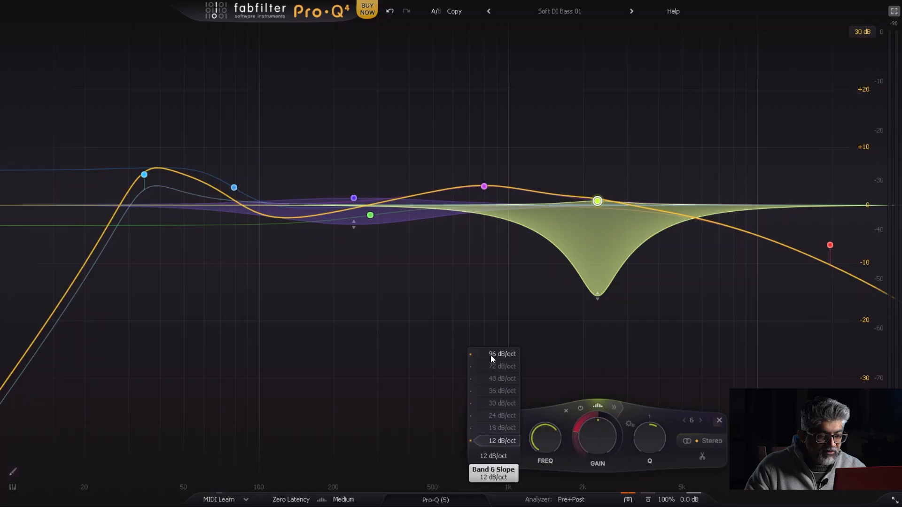
pyautogui.click(495, 403)
pyautogui.moveTo(493, 437)
pyautogui.mouseDown()
pyautogui.moveTo(496, 375)
pyautogui.moveTo(500, 447)
pyautogui.moveTo(503, 424)
pyautogui.moveTo(504, 440)
pyautogui.moveTo(515, 443)
pyautogui.mouseUp()
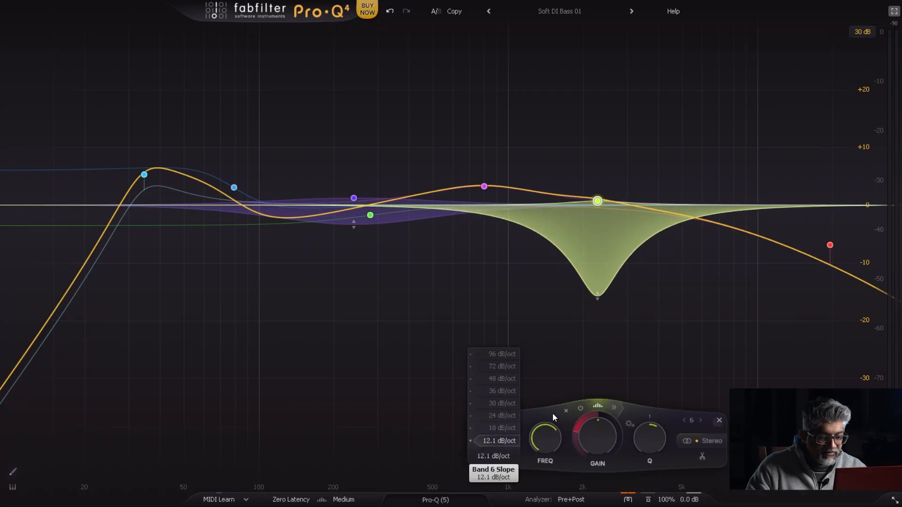
# - Expand band 6's dynamics settings, set its threshold to Auto, and inspect its release control
pyautogui.click(613, 407)
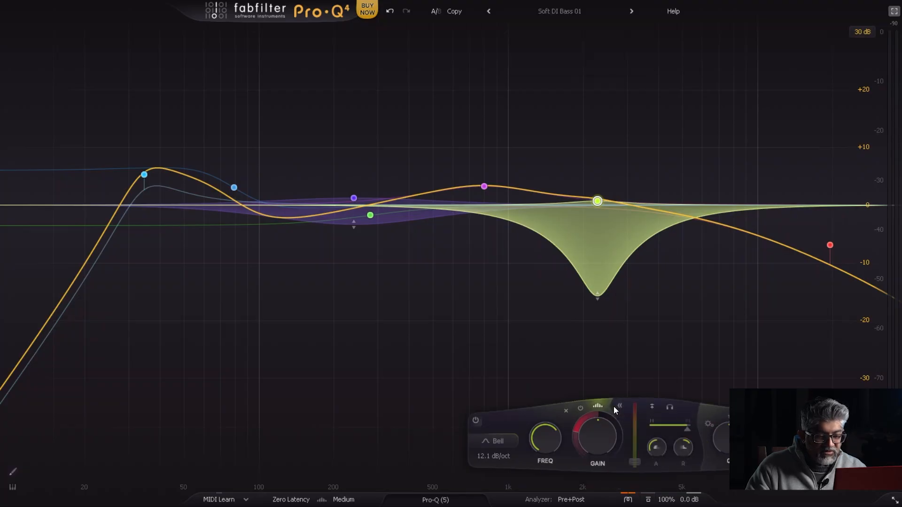
pyautogui.moveTo(636, 462); pyautogui.dragTo(638, 406)
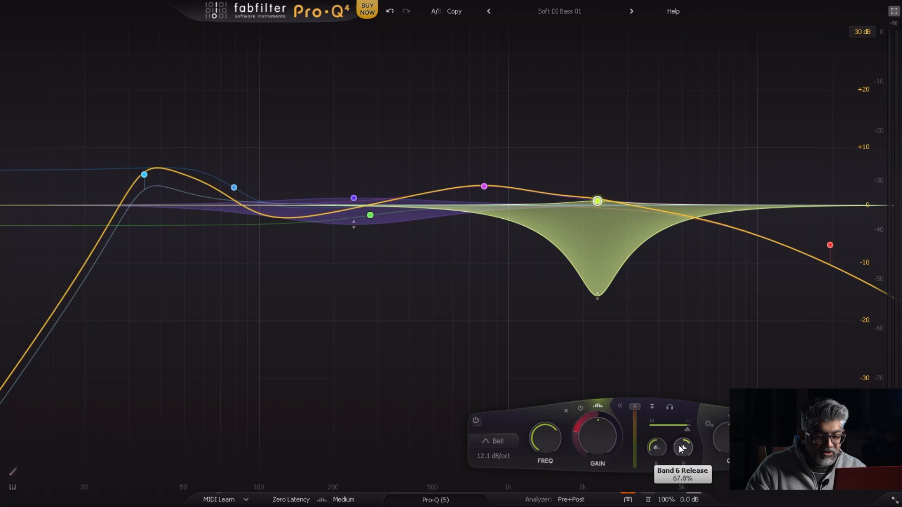
pyautogui.moveTo(594, 264)
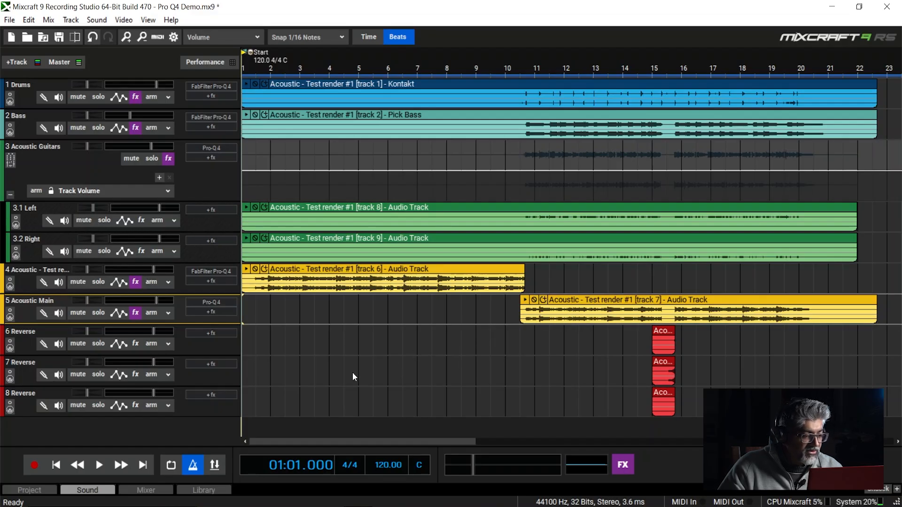
# - Play the soloed track 4 loop in Mixcraft and compare it with Pro-Q 4 bypassed and active, leaving the plug-in enabled
pyautogui.click(106, 466)
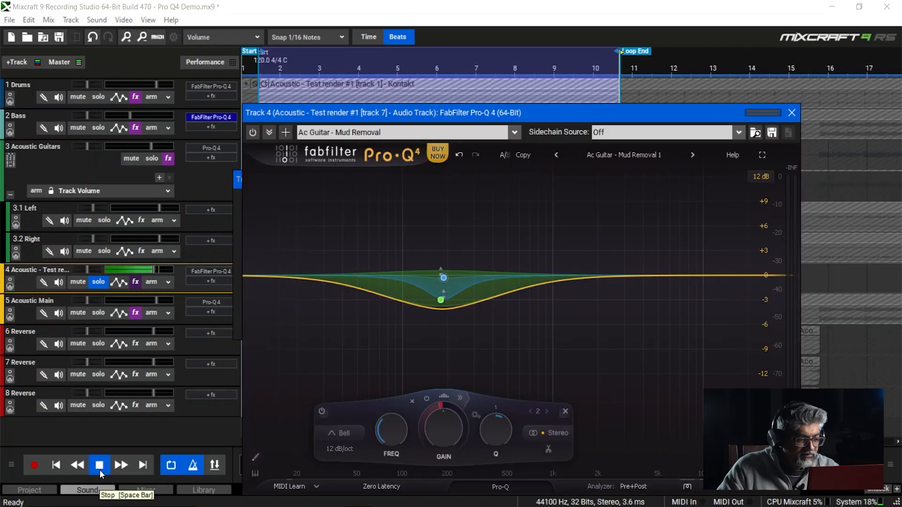
pyautogui.click(100, 470)
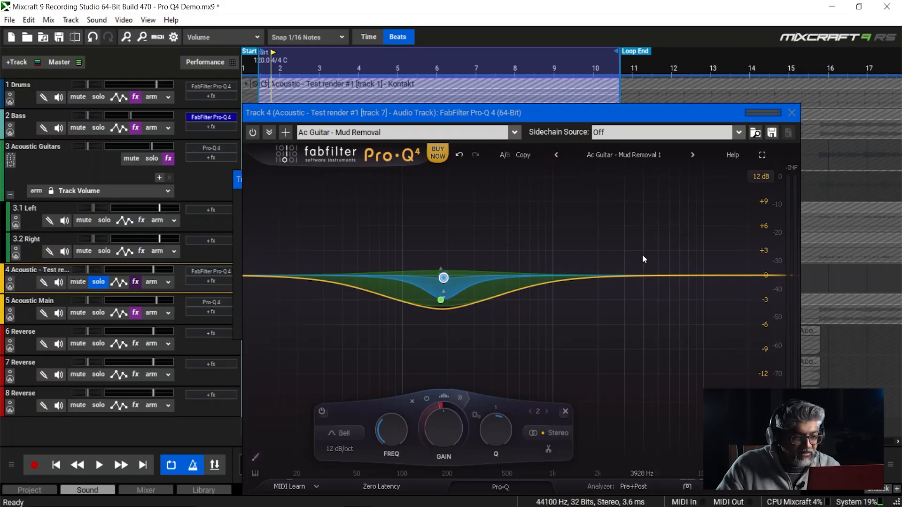
pyautogui.click(99, 465)
pyautogui.click(254, 133)
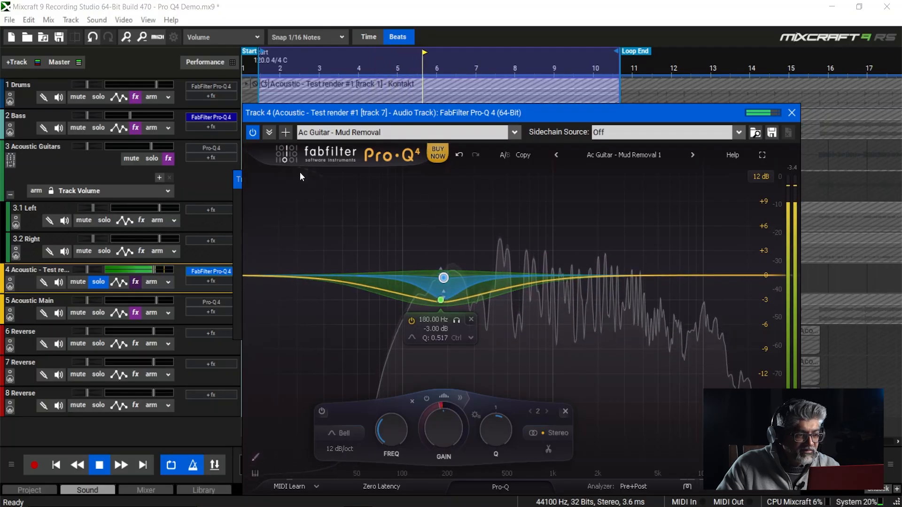
pyautogui.click(254, 133)
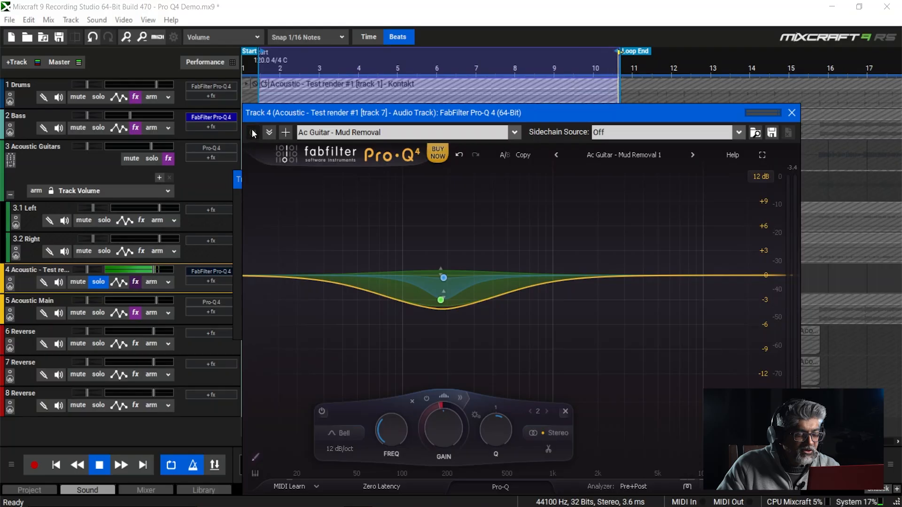
pyautogui.click(252, 133)
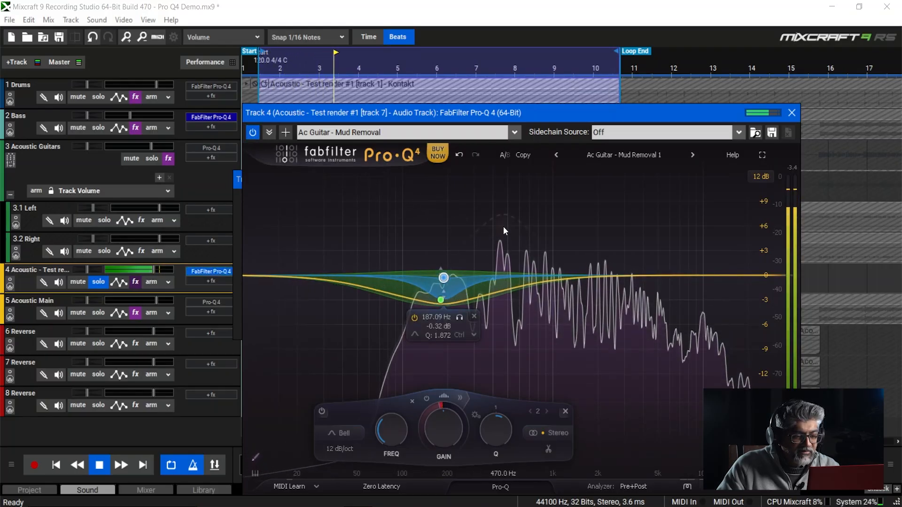
pyautogui.moveTo(504, 227)
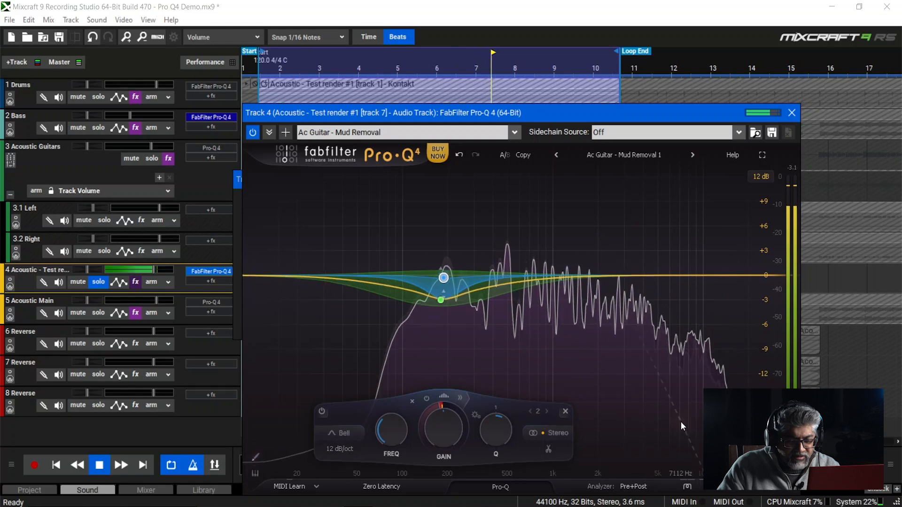
# - Set the character mode of track 4's Pro-Q 4 to Subtle
pyautogui.click(689, 485)
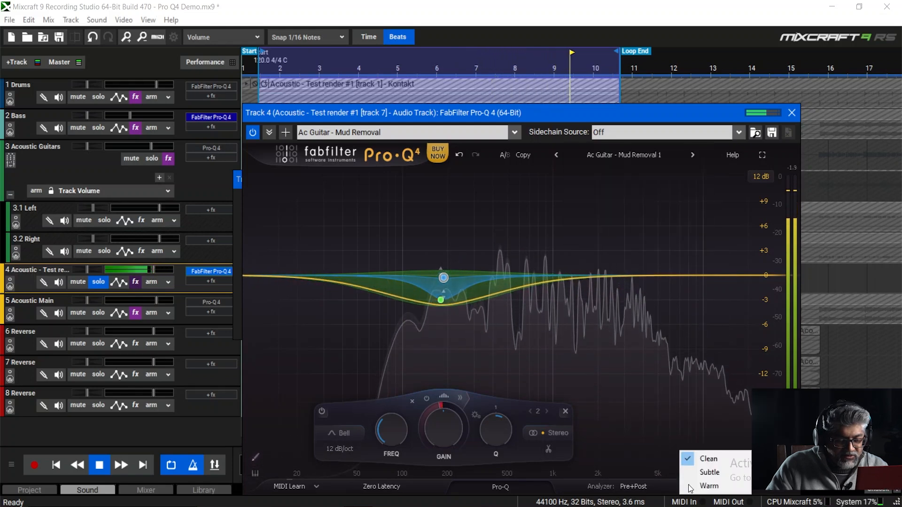
pyautogui.click(710, 472)
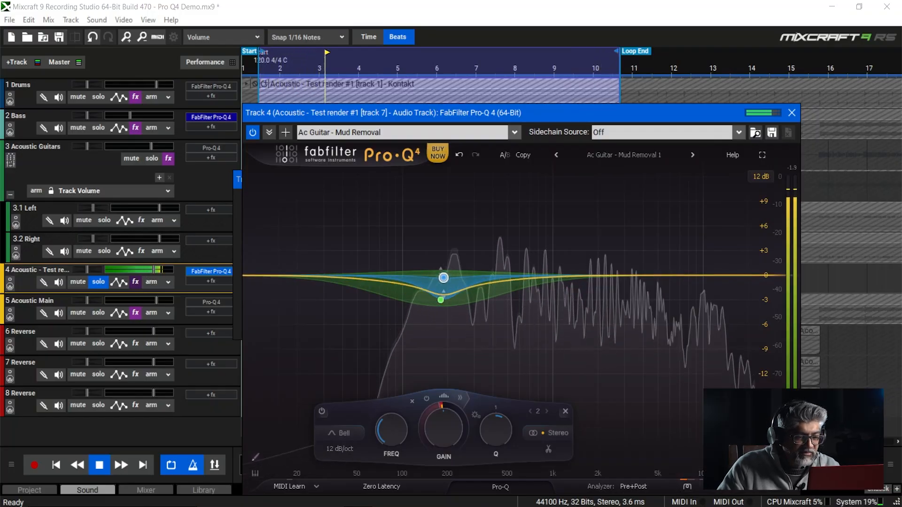
pyautogui.moveTo(636, 337)
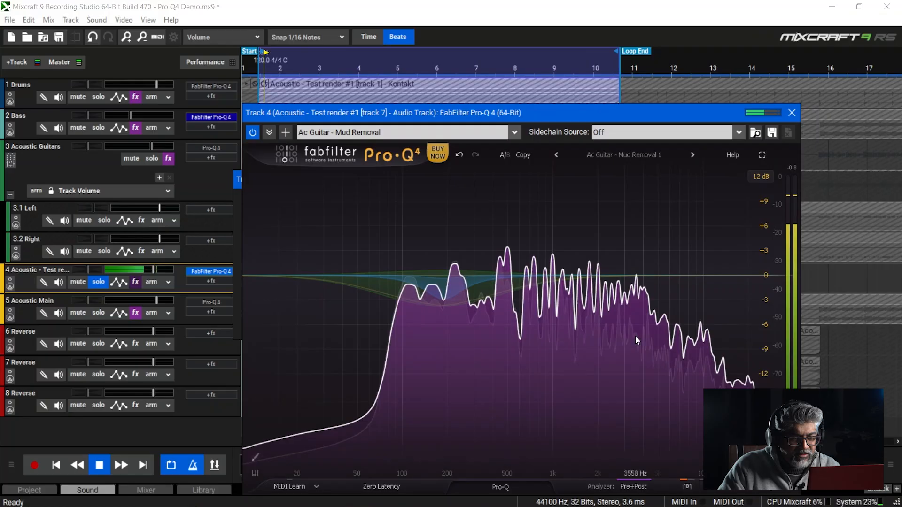
# - Add a bell band at about 6861 Hz with +1.80 dB gain, and toggle track 4's Pro-Q 4 bypass for comparison
pyautogui.doubleClick(675, 272)
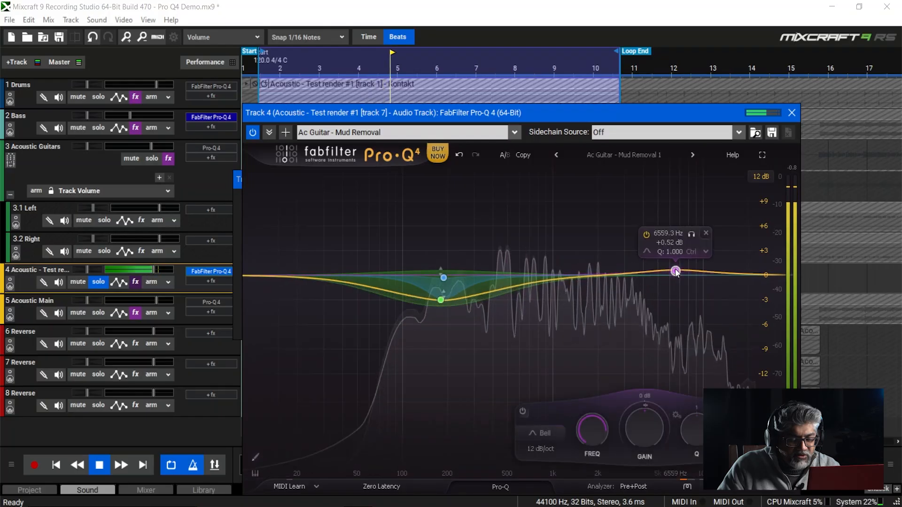
pyautogui.moveTo(675, 272); pyautogui.dragTo(678, 261)
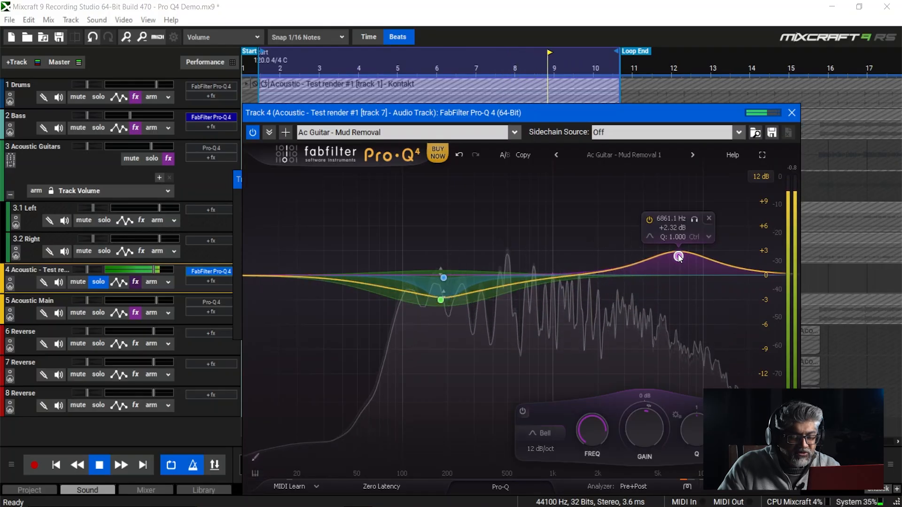
pyautogui.moveTo(680, 258); pyautogui.dragTo(680, 262)
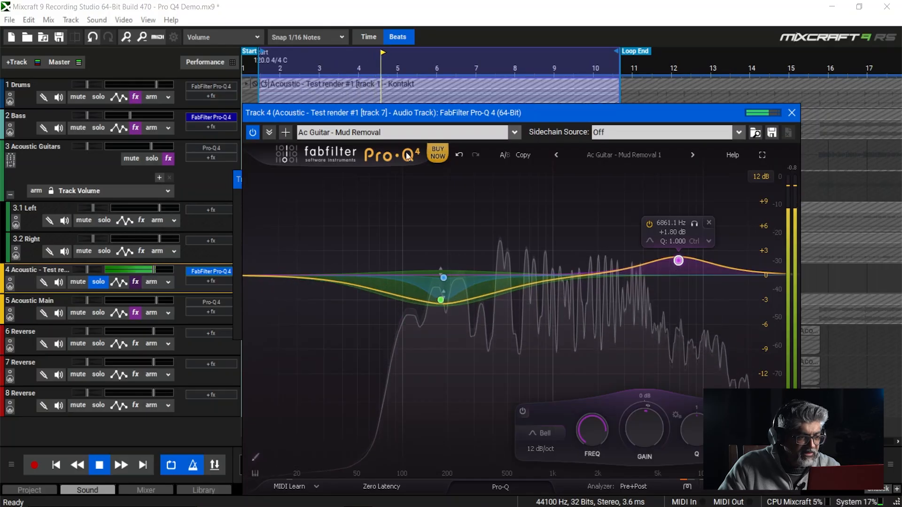
pyautogui.click(253, 133)
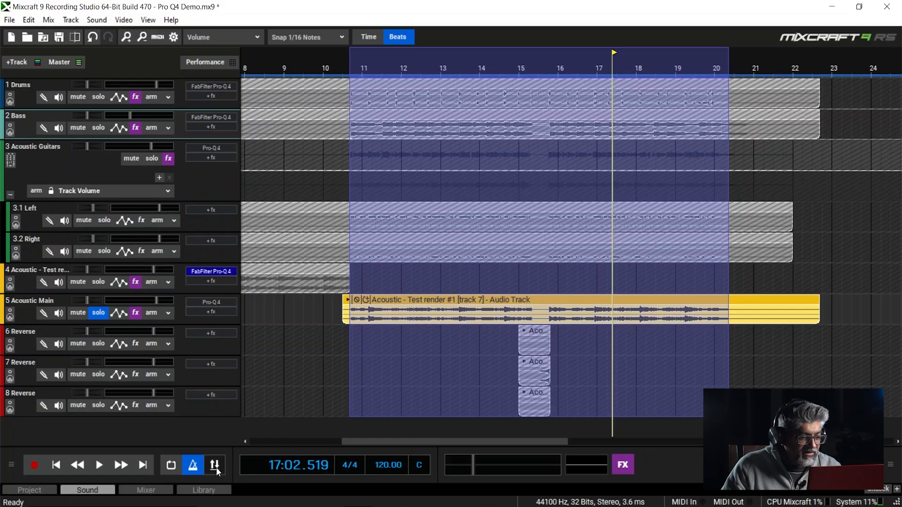
# - Loop the selected bars, play the soloed Acoustic Main track, and open and enable its Pro-Q 4
pyautogui.click(171, 465)
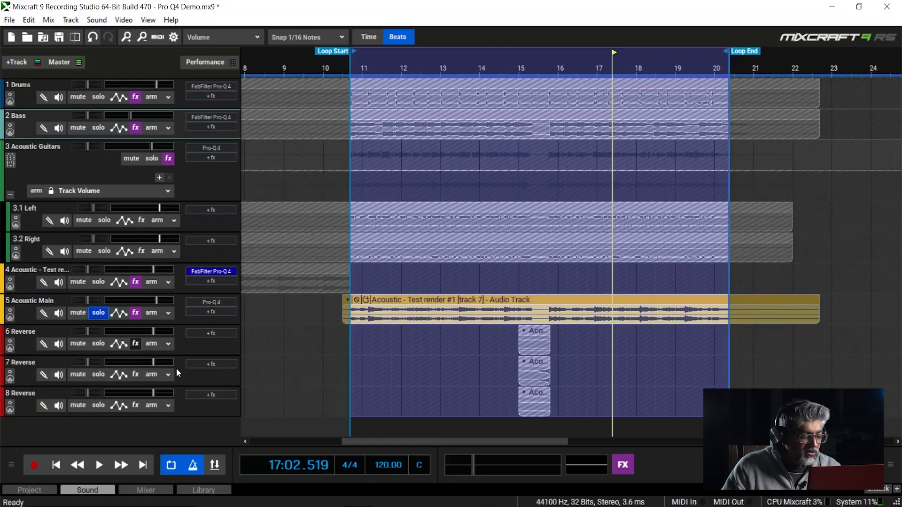
pyautogui.click(100, 464)
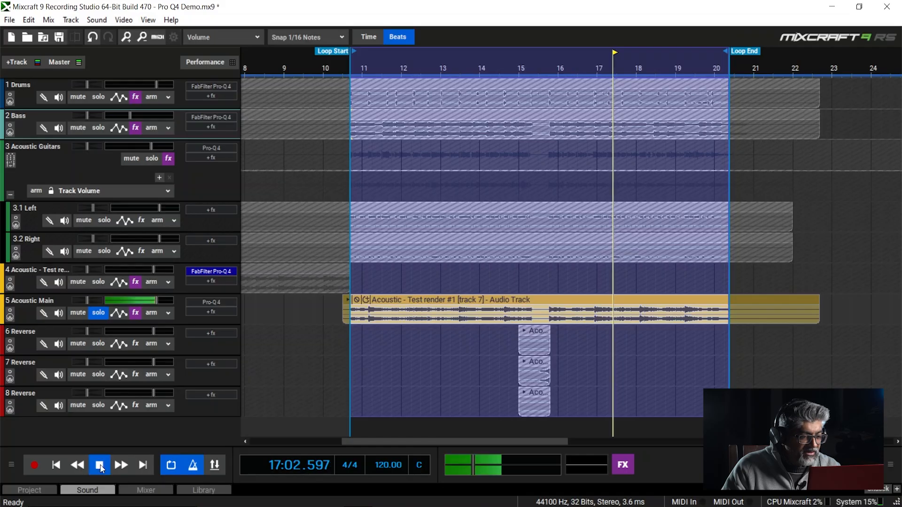
pyautogui.click(134, 313)
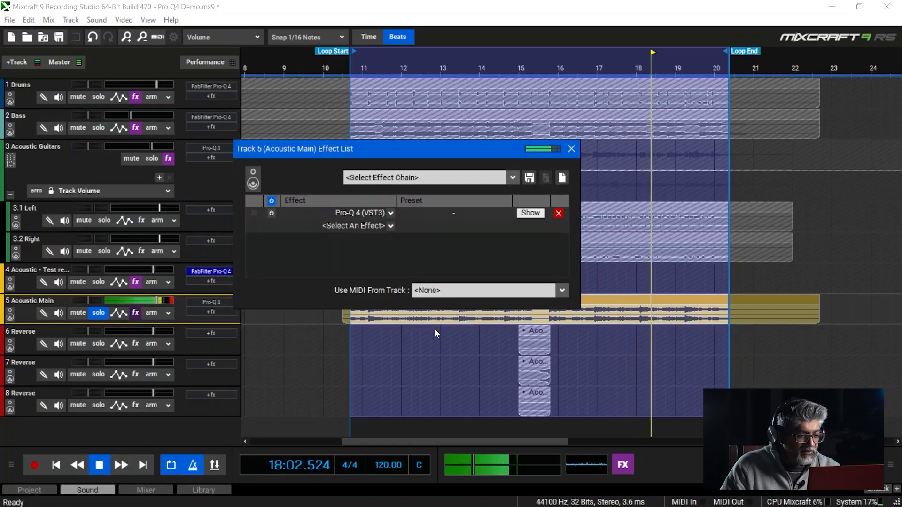
pyautogui.click(537, 212)
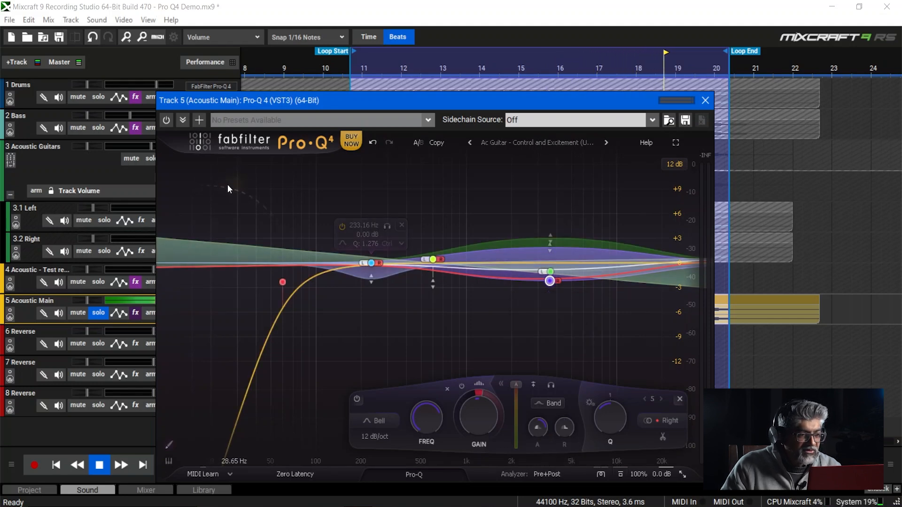
pyautogui.click(167, 121)
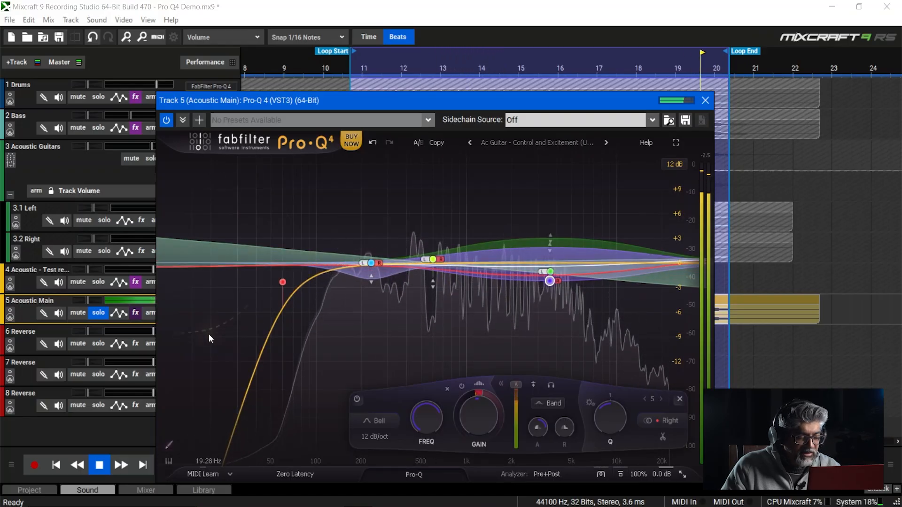
# - Unsolo Acoustic Main during playback, and inspect band 5's options and attack control in its Pro-Q 4
pyautogui.click(98, 312)
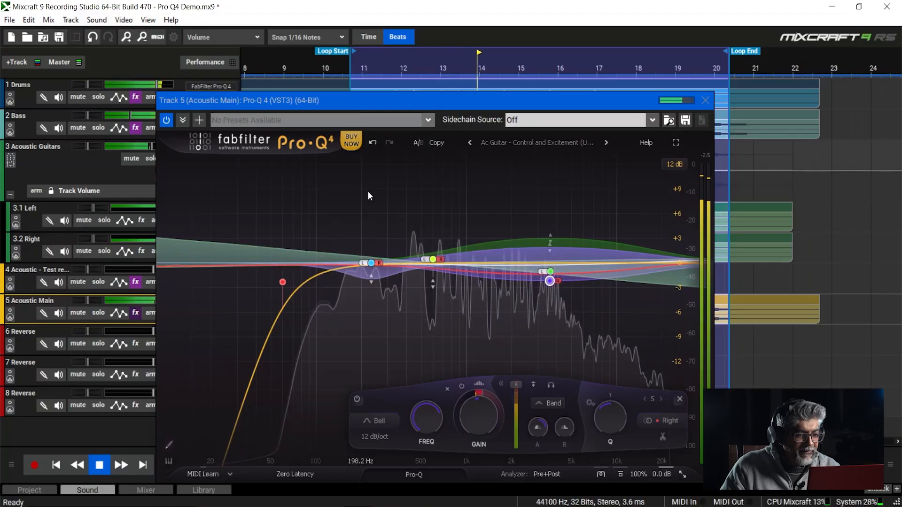
pyautogui.rightClick(549, 280)
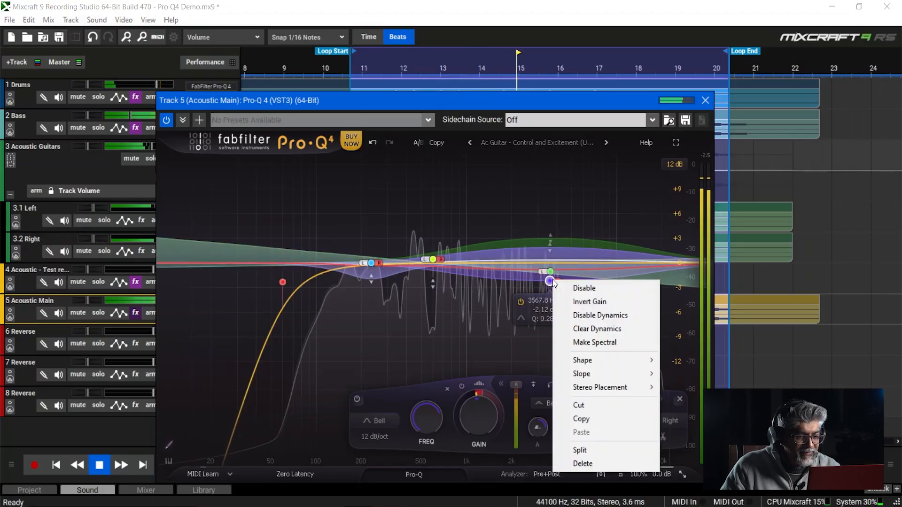
pyautogui.click(550, 283)
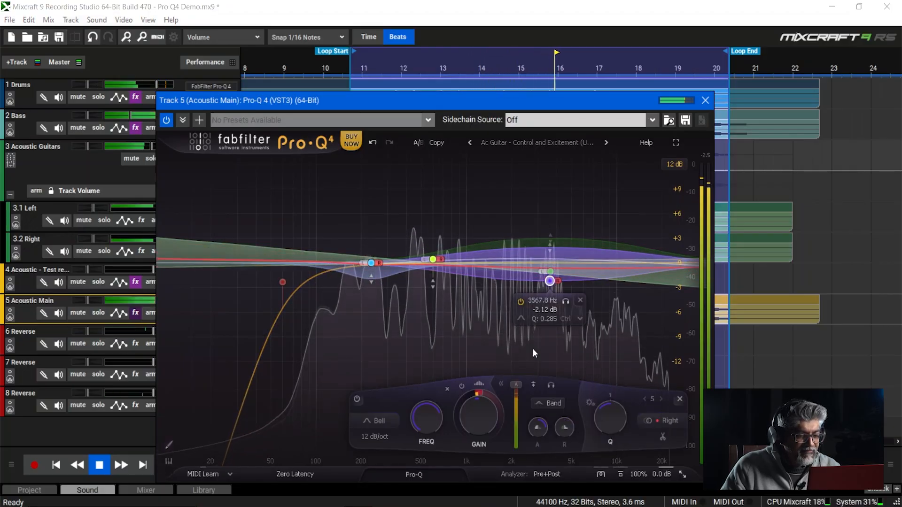
pyautogui.moveTo(537, 427)
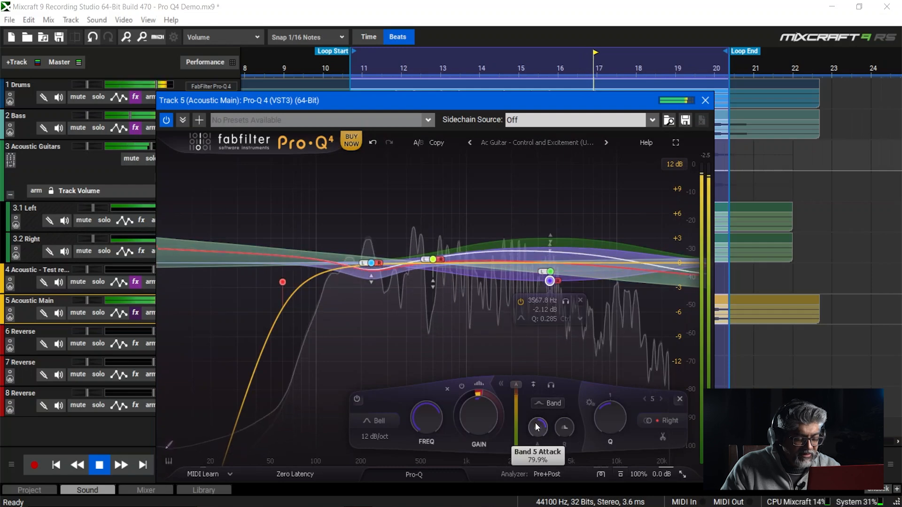
pyautogui.moveTo(535, 430); pyautogui.dragTo(538, 464)
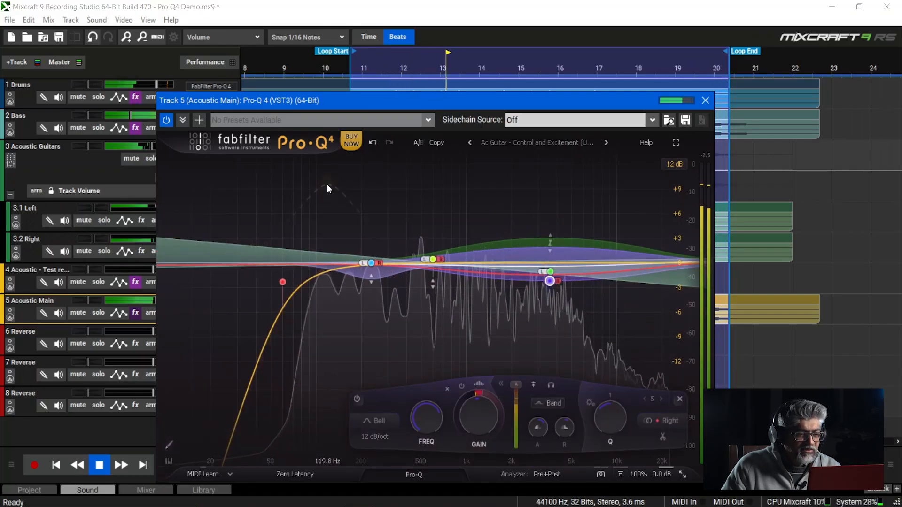
# - Bypass and re-enable Pro-Q 4 on Acoustic Main to compare the full mix
pyautogui.click(169, 121)
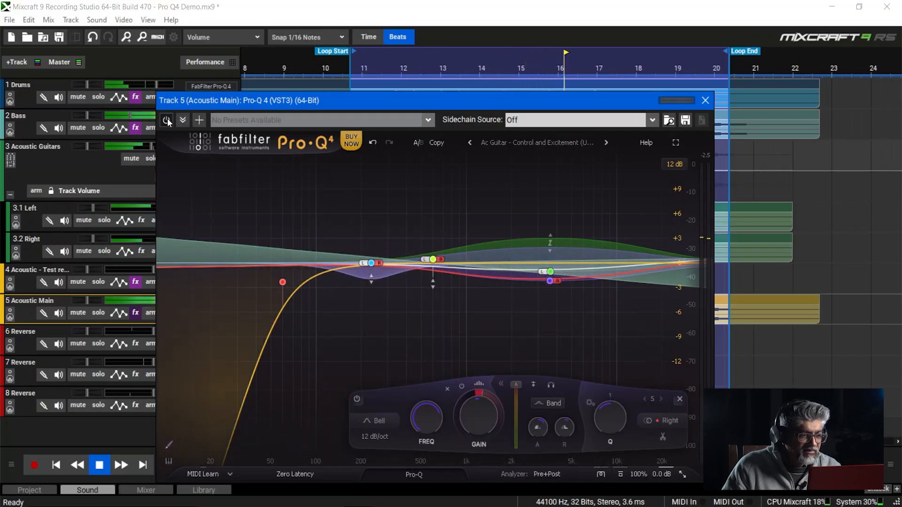
pyautogui.click(167, 121)
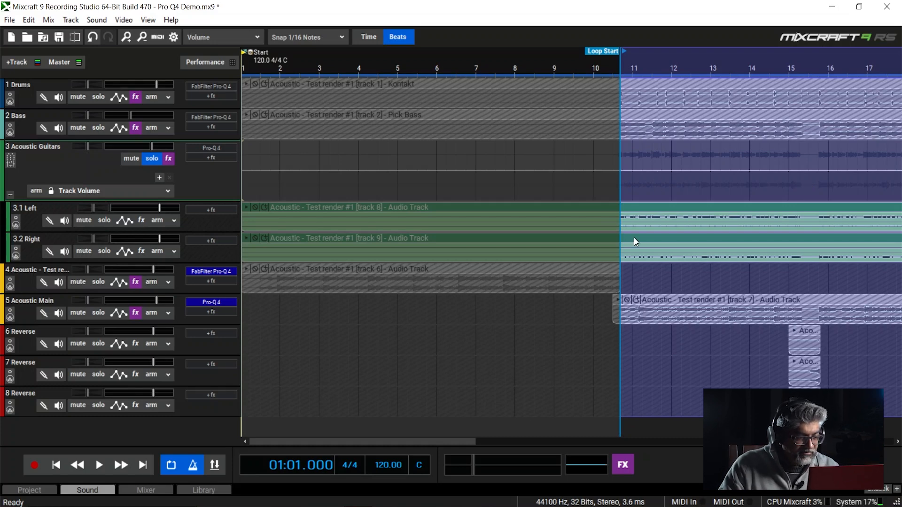
# - Play the looped section of the soloed Acoustic Guitars track and open its Pro-Q 4
pyautogui.moveTo(428, 441); pyautogui.dragTo(531, 446)
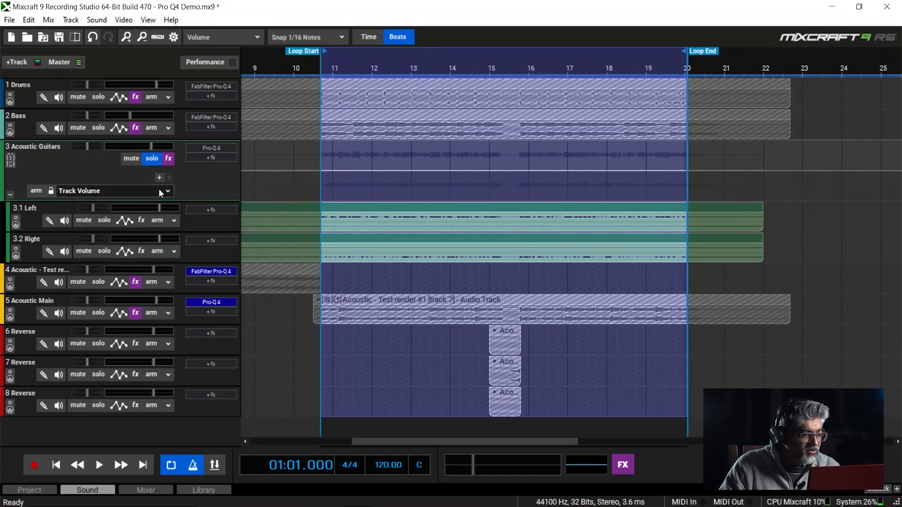
pyautogui.click(168, 163)
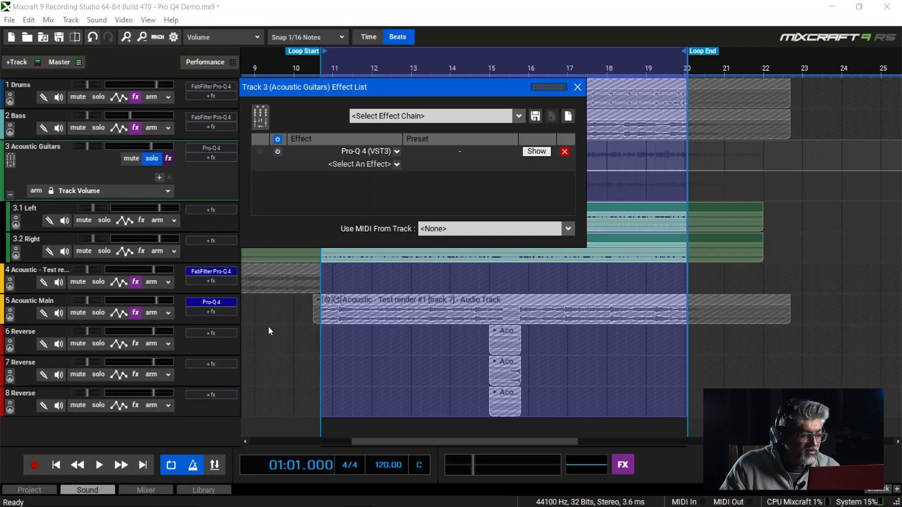
pyautogui.click(98, 465)
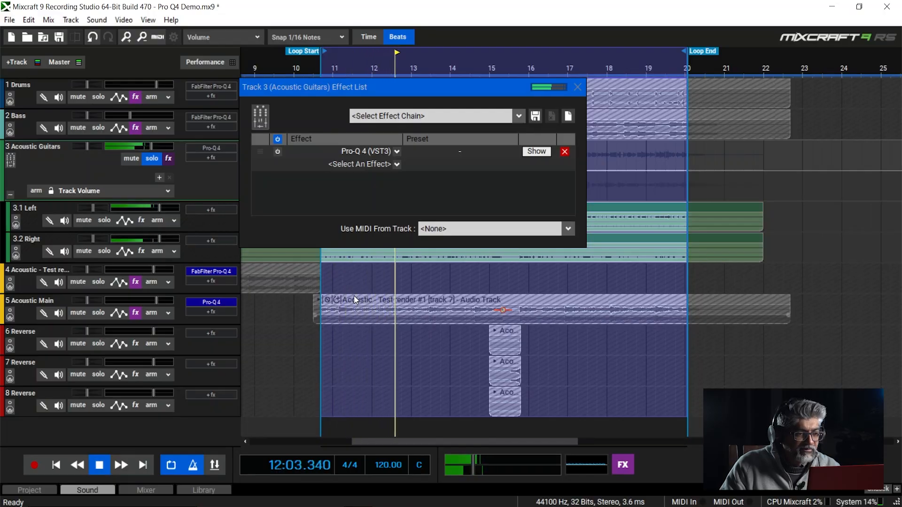
pyautogui.click(538, 152)
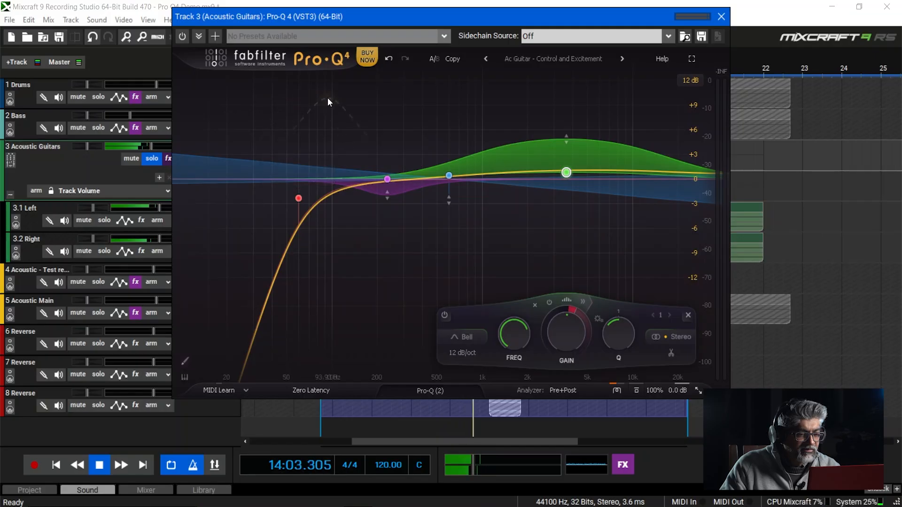
# - Enable Pro-Q 4 on Acoustic Guitars, raise its 3600 Hz bell band to about +2 dB, and unsolo the track
pyautogui.click(183, 37)
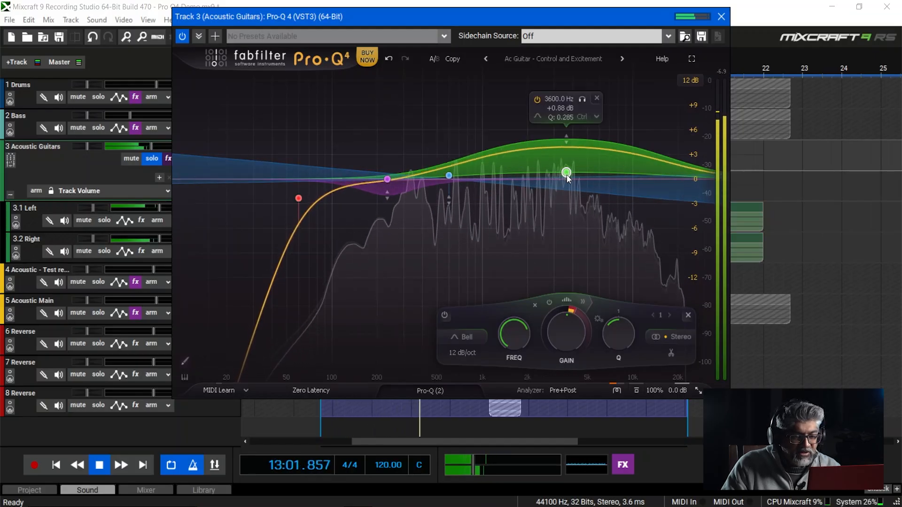
pyautogui.moveTo(568, 178); pyautogui.dragTo(568, 164)
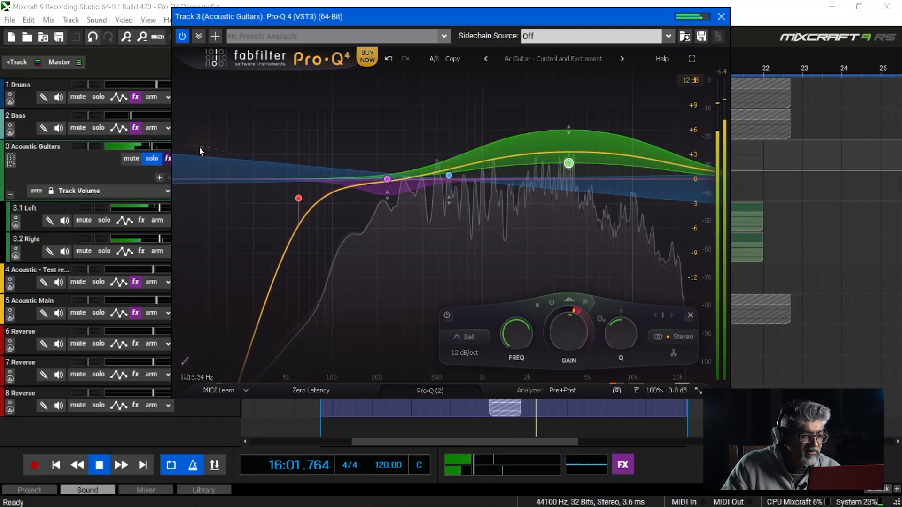
pyautogui.click(152, 159)
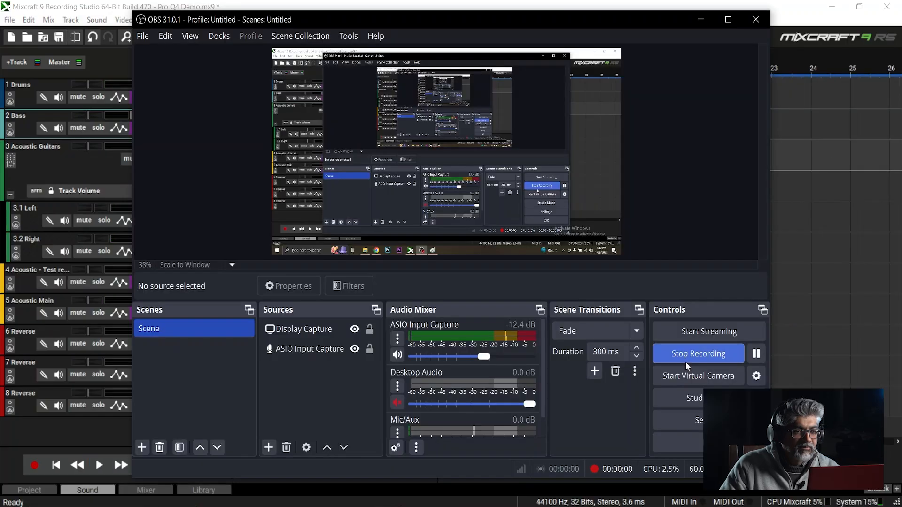
# - Solo and play the Bass track, and open its FabFilter Pro-Q 4 from the track's effect list
pyautogui.click(702, 19)
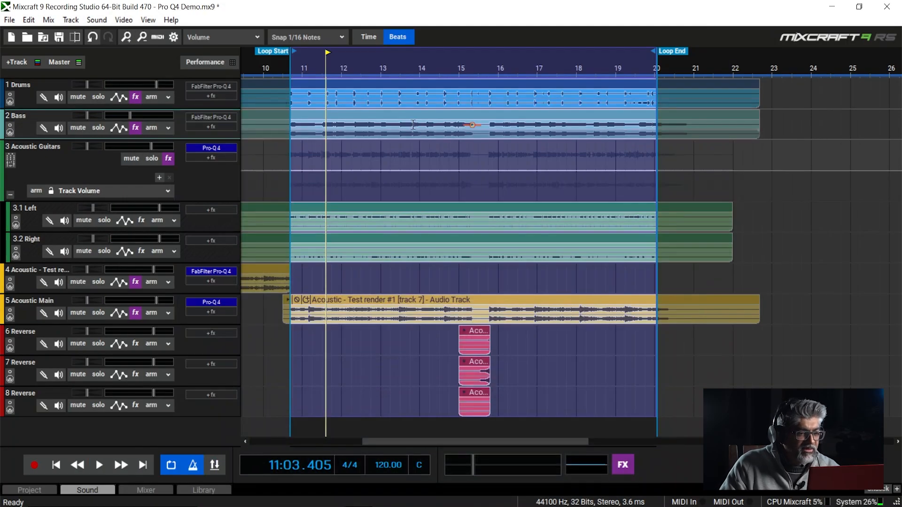
pyautogui.click(98, 128)
pyautogui.click(99, 465)
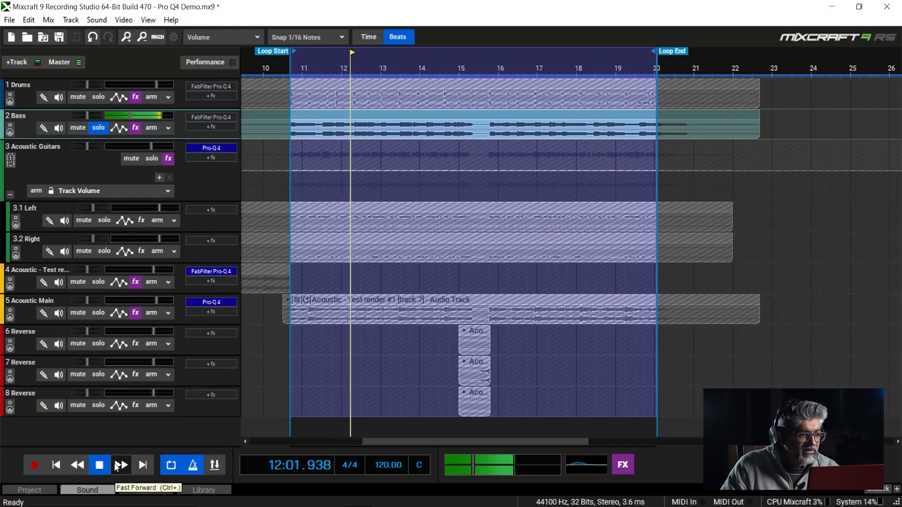
pyautogui.click(136, 127)
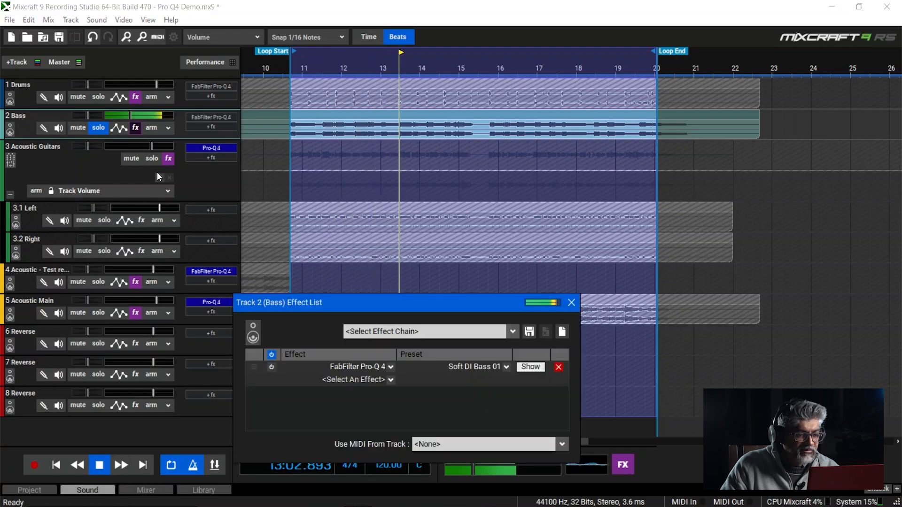
pyautogui.click(528, 366)
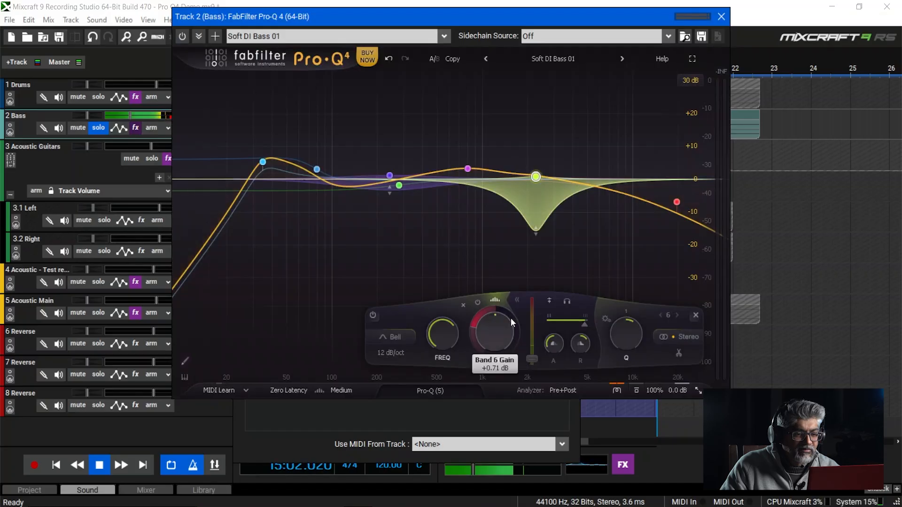
# - Enable Pro-Q 4 on the Bass track during playback and unsolo Bass to hear it in the full mix
pyautogui.click(182, 37)
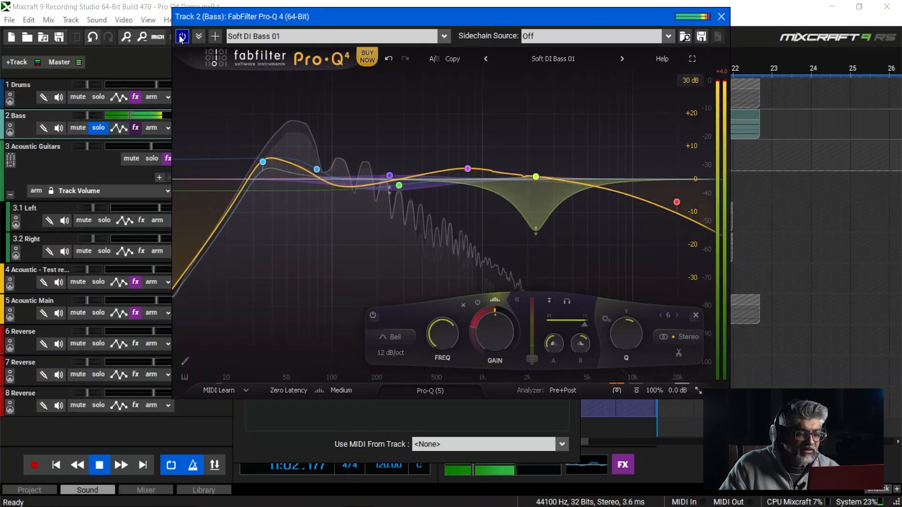
pyautogui.moveTo(382, 132)
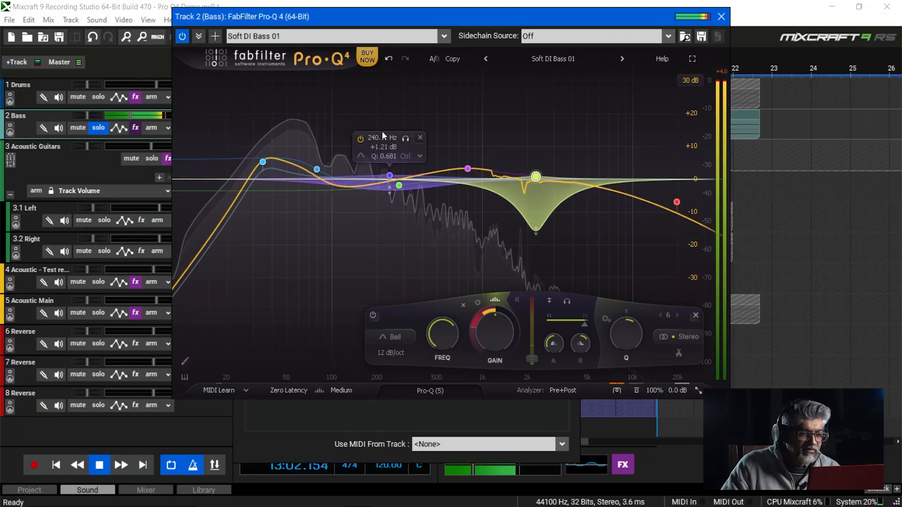
pyautogui.click(99, 127)
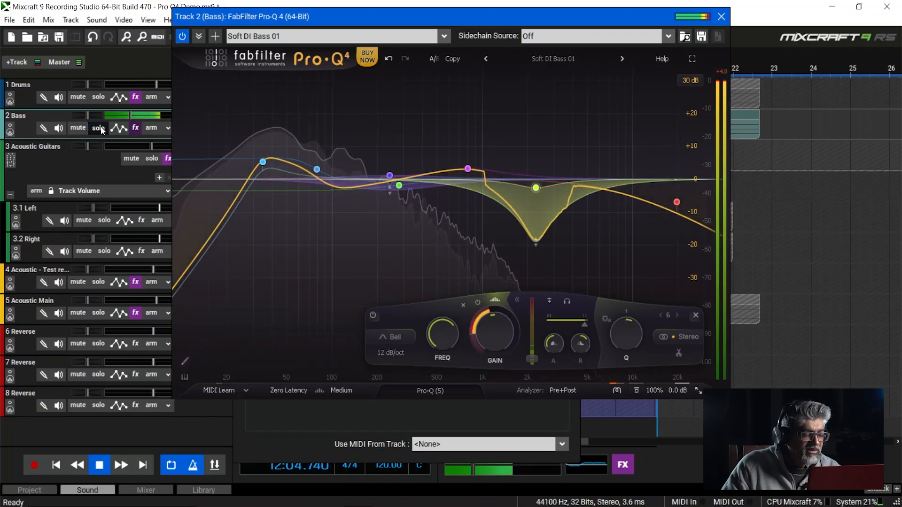
pyautogui.moveTo(372, 156)
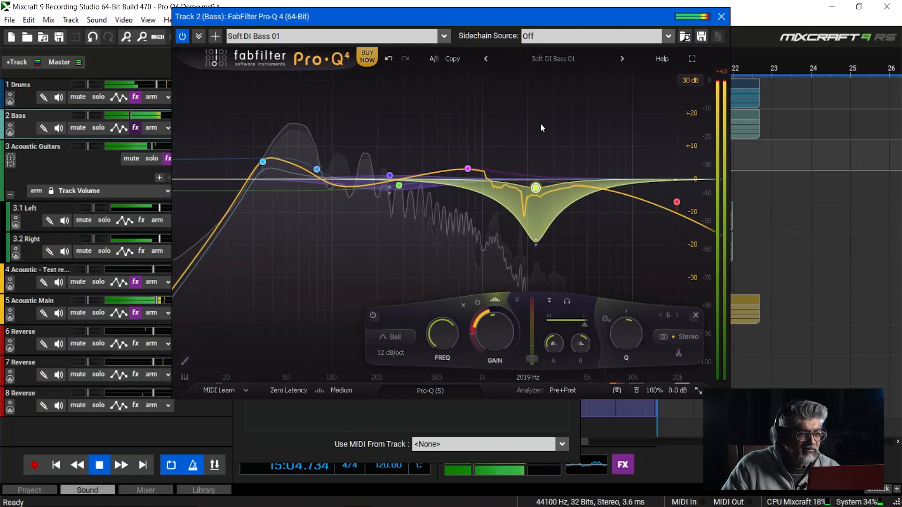
pyautogui.moveTo(563, 142)
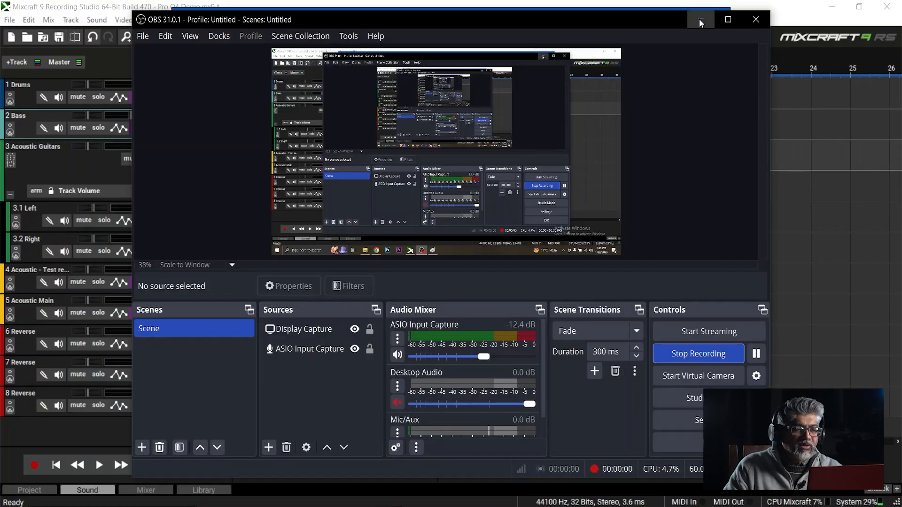
# - Play the looped section of the soloed Drums track and open its FabFilter Pro-Q 4
pyautogui.click(699, 19)
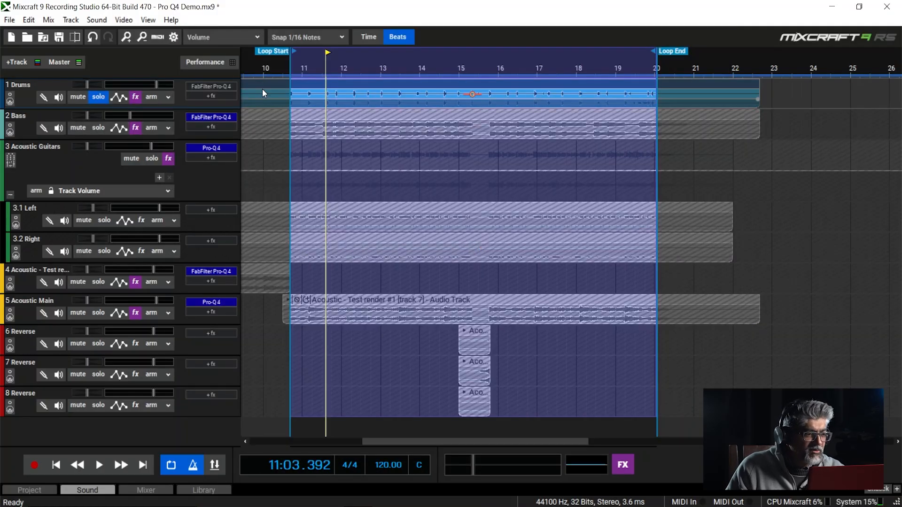
pyautogui.click(102, 465)
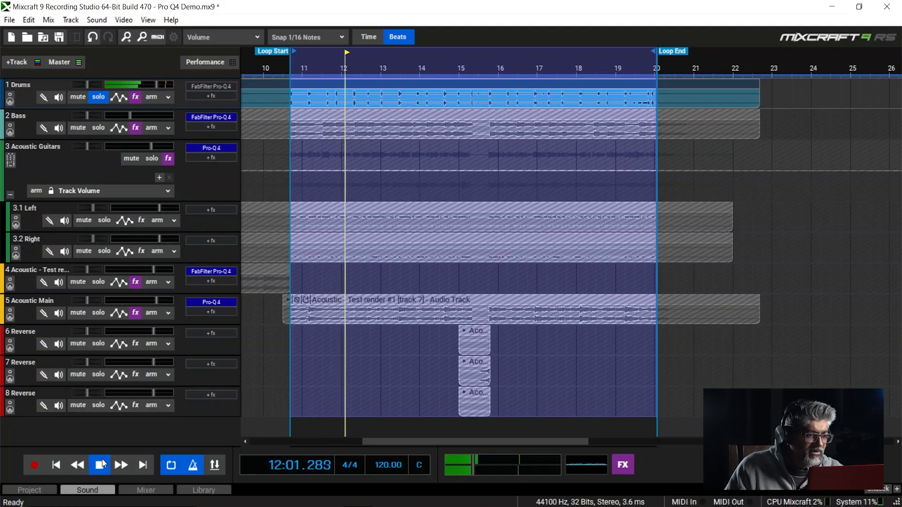
pyautogui.click(135, 98)
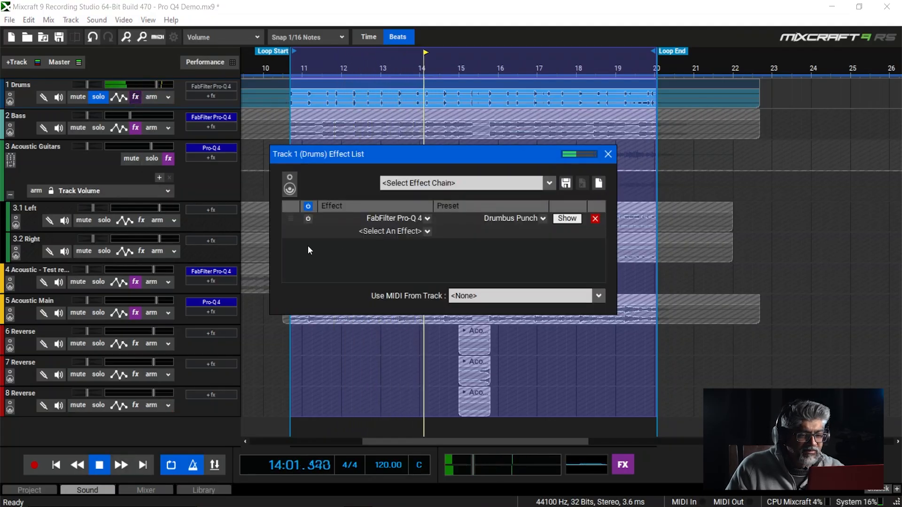
pyautogui.click(565, 219)
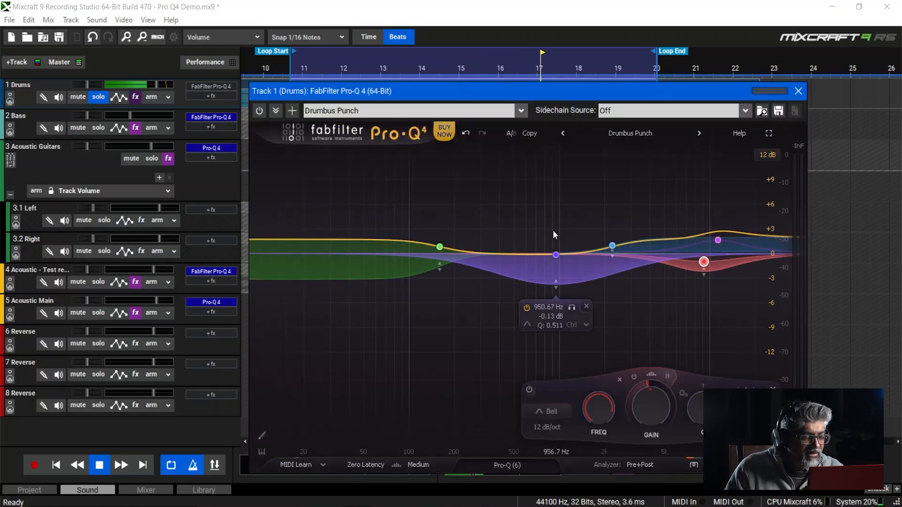
# - Examine the bands of the Drumbus Punch preset, including the low shelf's options and the mid bell's dynamic controls
pyautogui.moveTo(618, 240)
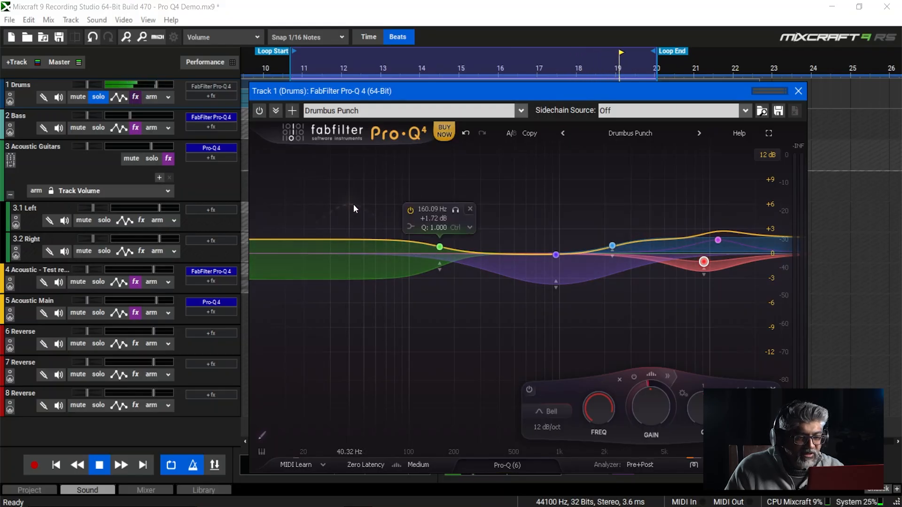
pyautogui.rightClick(440, 248)
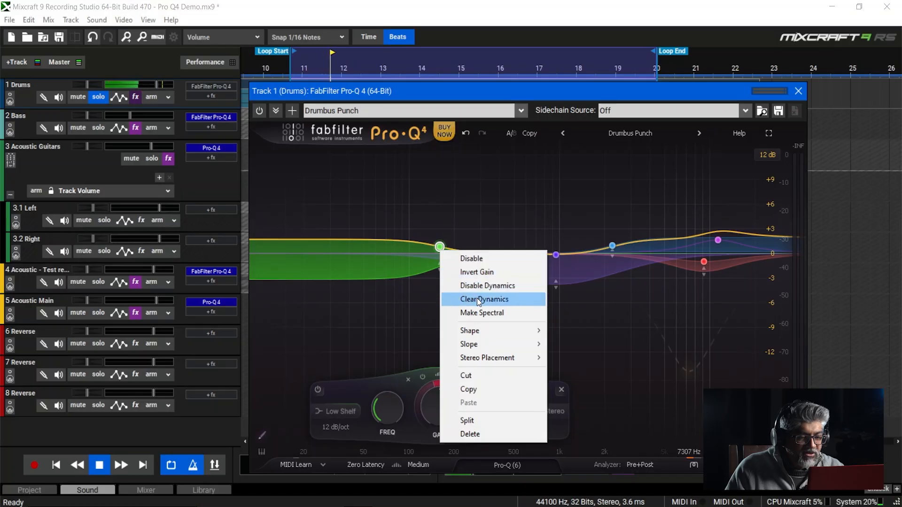
pyautogui.click(556, 255)
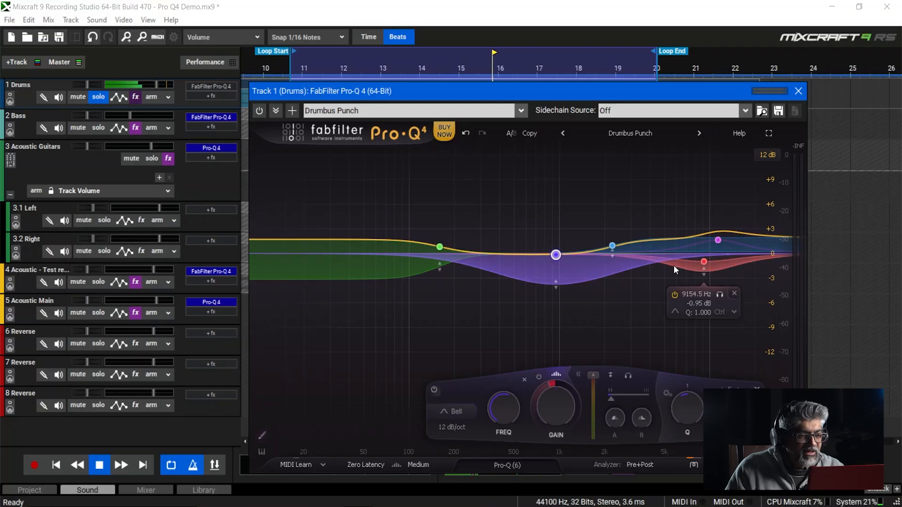
# - Toggle the bypass of Pro-Q 4 on the soloed Drums to compare the sound, leaving the plugin enabled
pyautogui.click(259, 112)
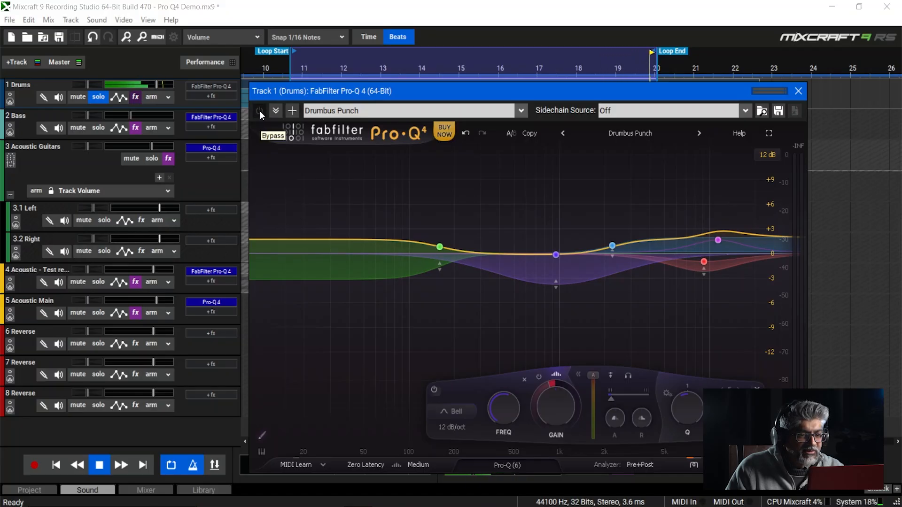
pyautogui.click(260, 111)
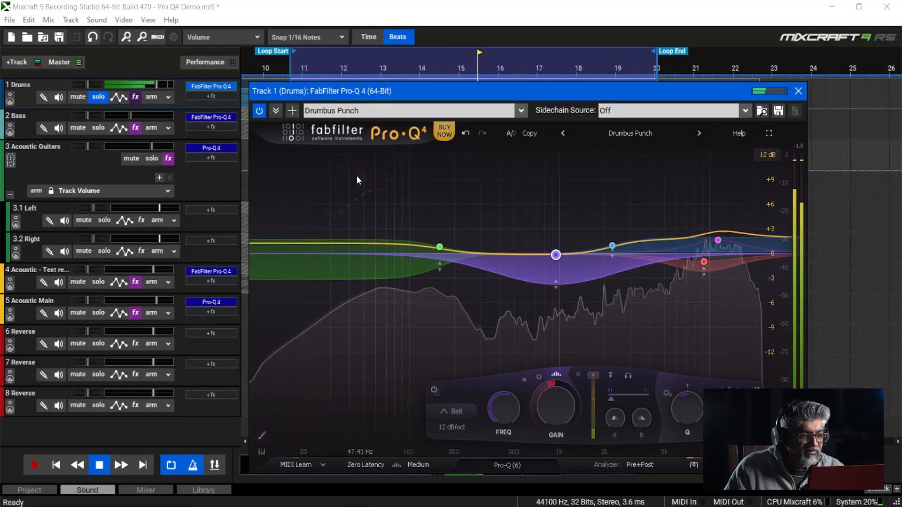
pyautogui.click(259, 112)
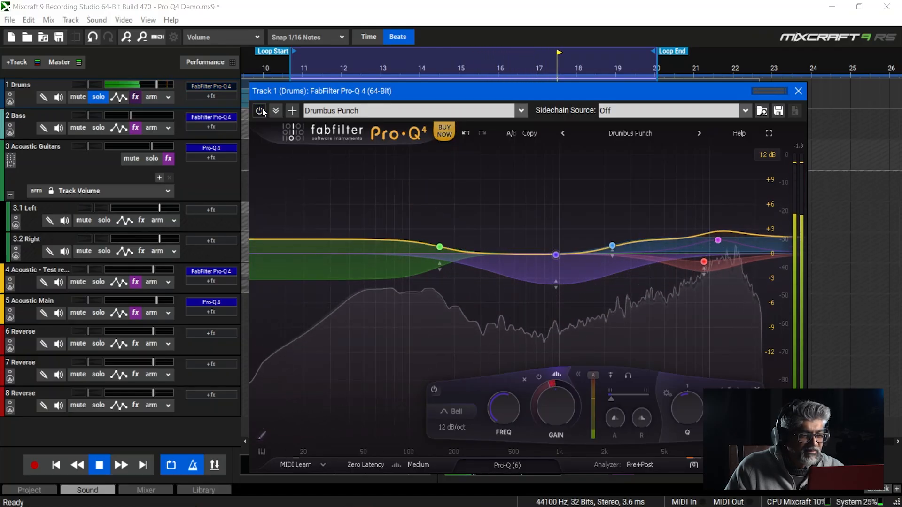
pyautogui.click(260, 111)
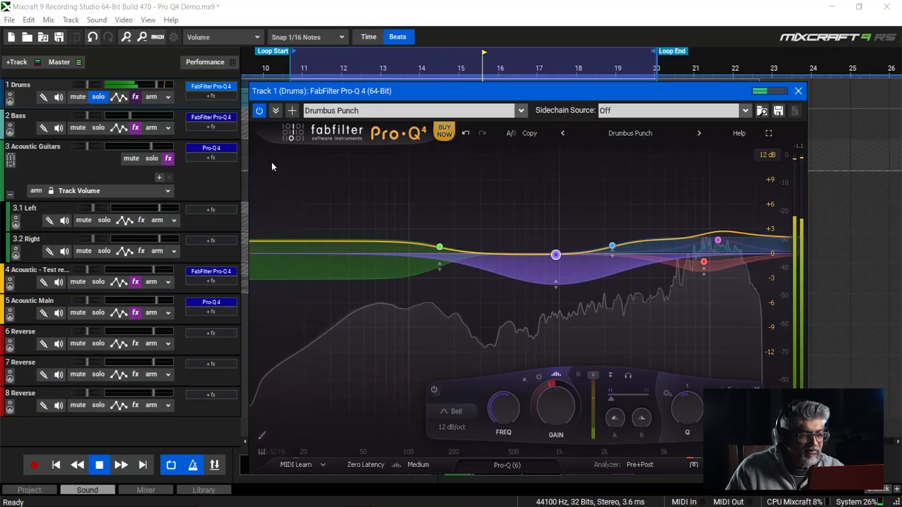
# - Stop playback, return to the project start, unsolo Drums, and play the full mix
pyautogui.click(100, 465)
pyautogui.click(56, 466)
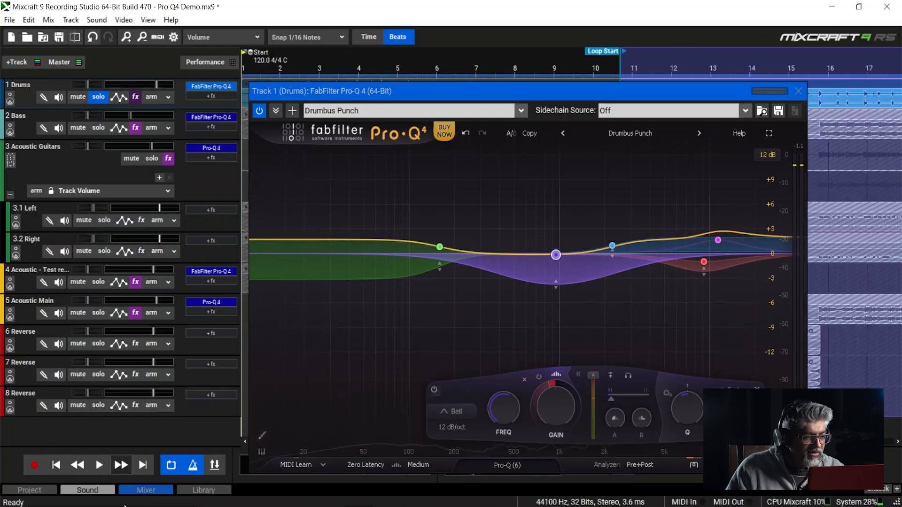
pyautogui.click(98, 95)
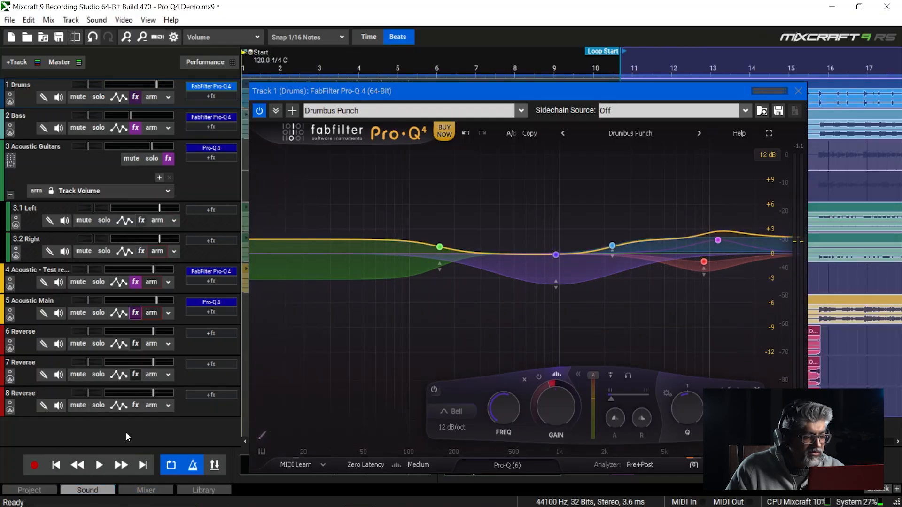
pyautogui.click(100, 468)
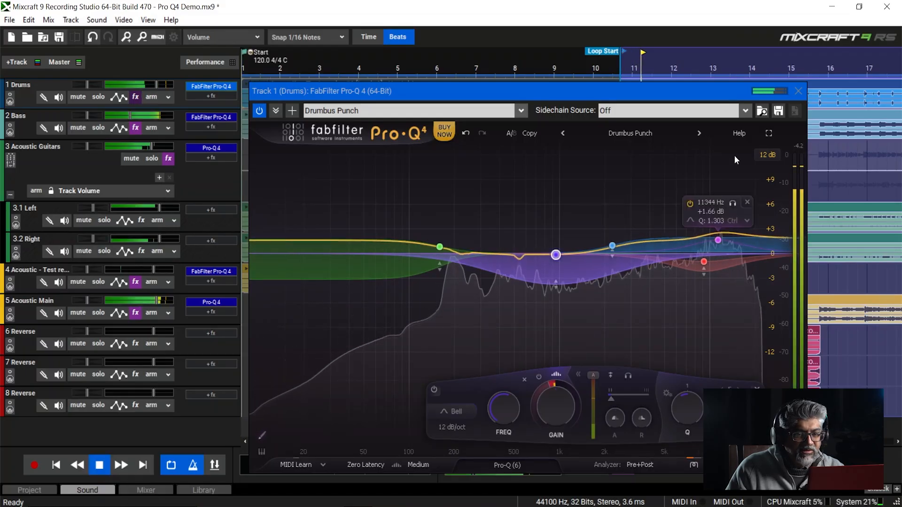
# - Close the Drums Pro-Q 4 and effect list windows, and turn off loop playback
pyautogui.click(801, 96)
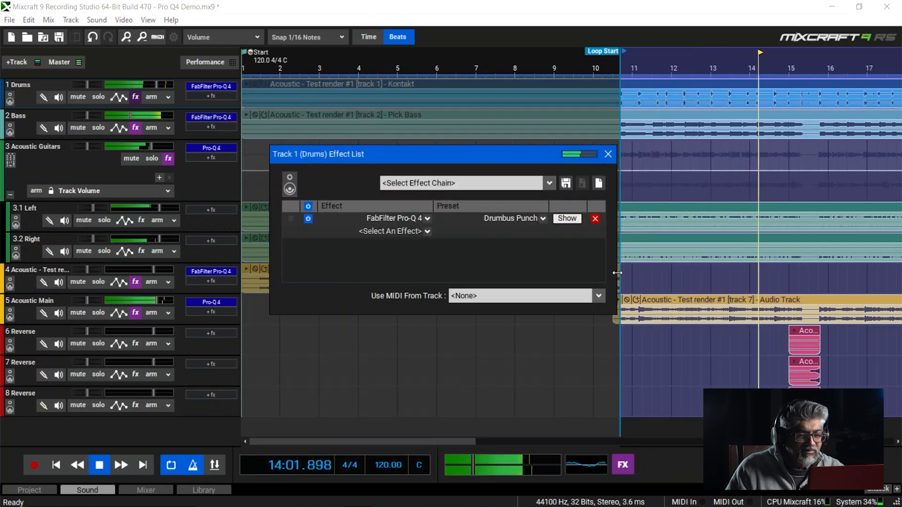
pyautogui.click(608, 154)
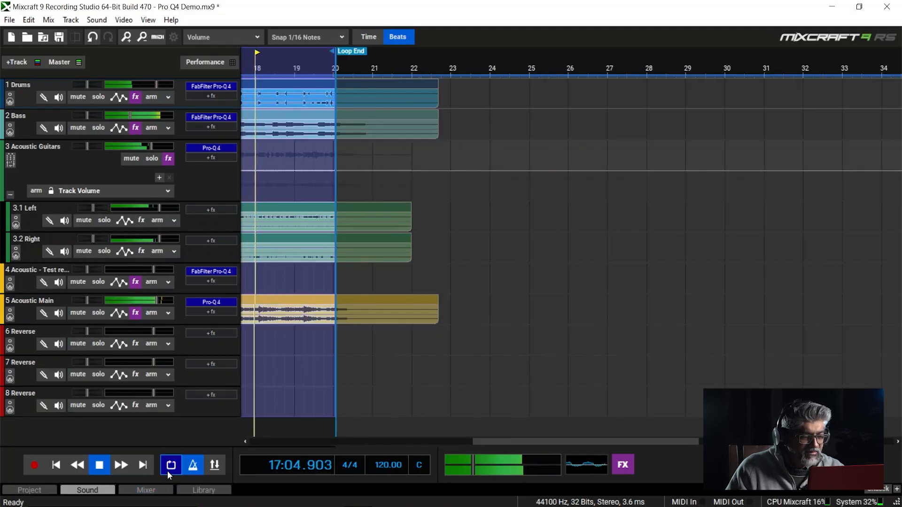
pyautogui.click(168, 470)
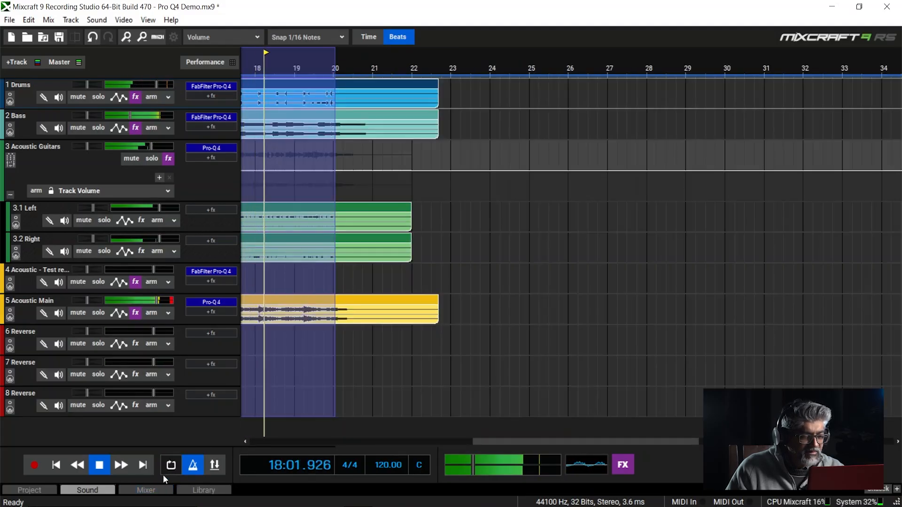